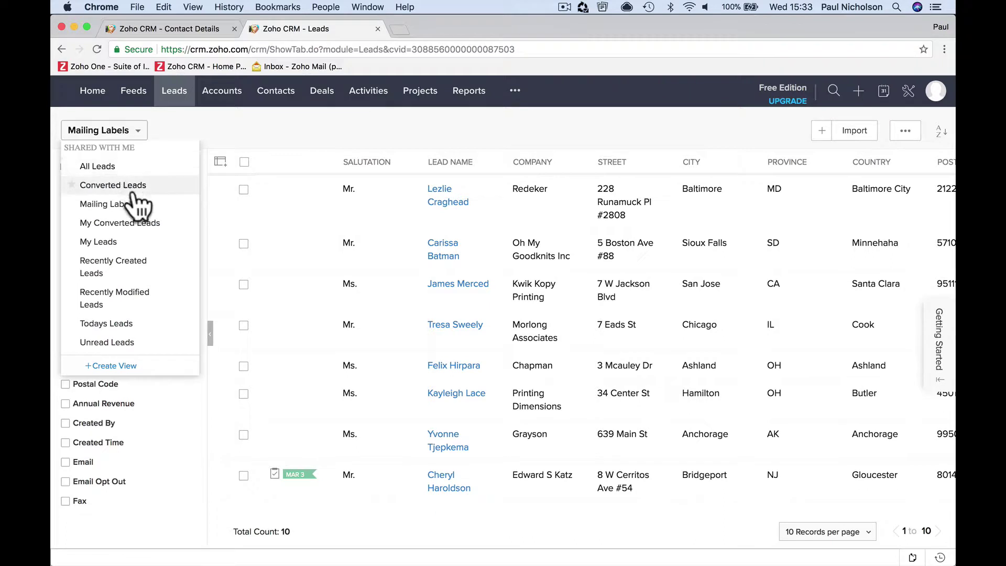
- Browse the Converted Leads, Recently Created Leads and Todays Leads views, and end on the Unread Leads view
{"action": "left_click", "coordinate": [129, 185]}
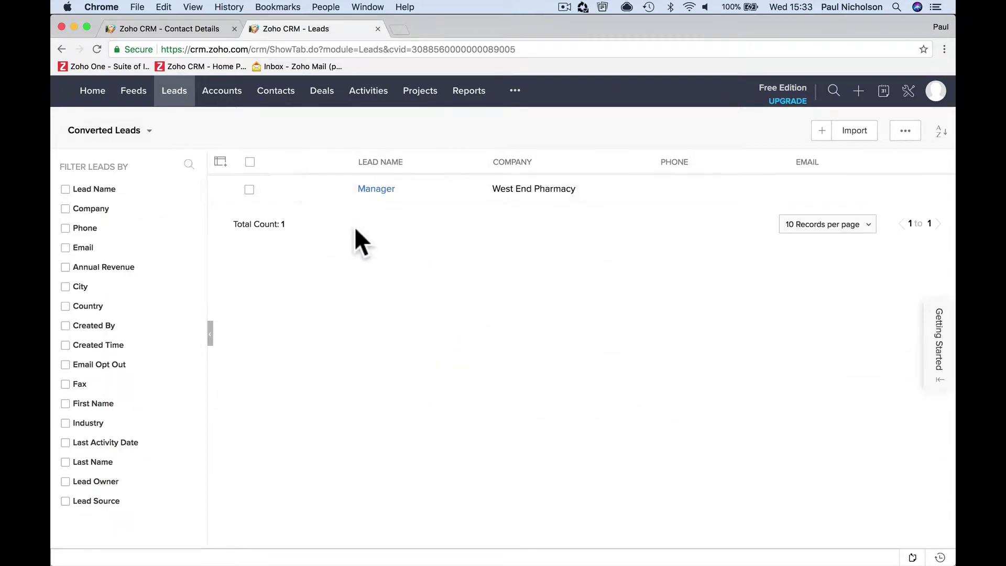
{"action": "left_click", "coordinate": [149, 131]}
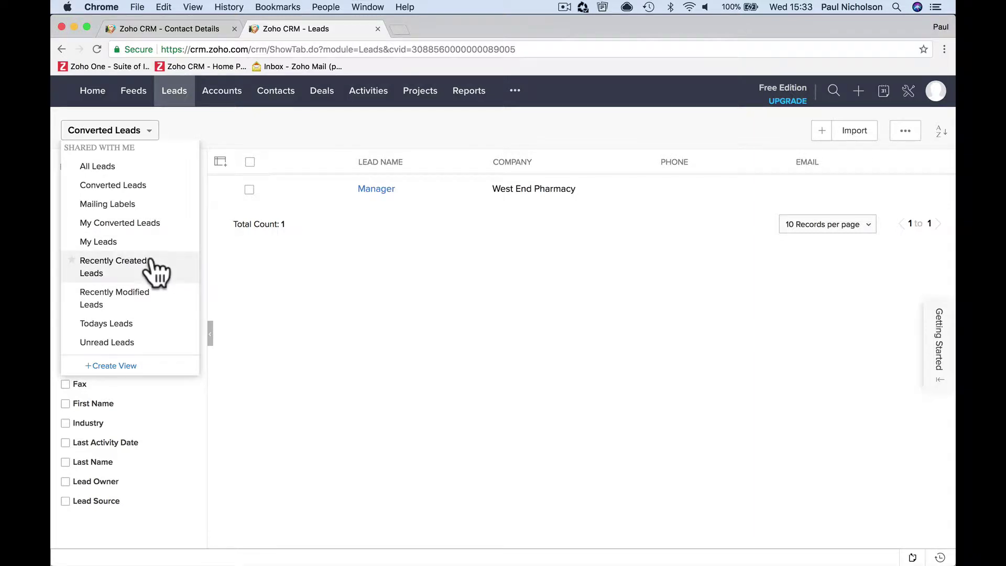
{"action": "left_click", "coordinate": [153, 268]}
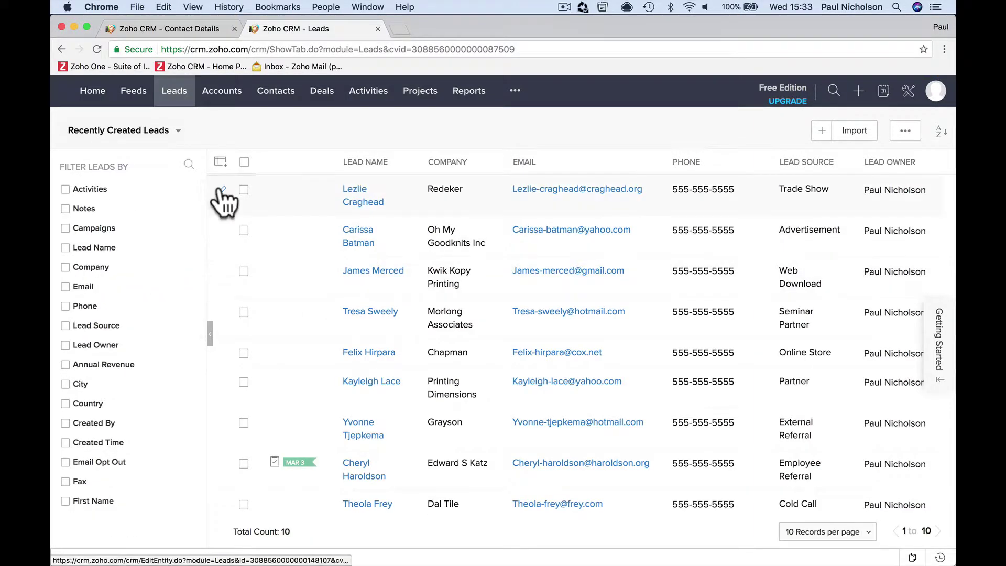
{"action": "left_click", "coordinate": [163, 130]}
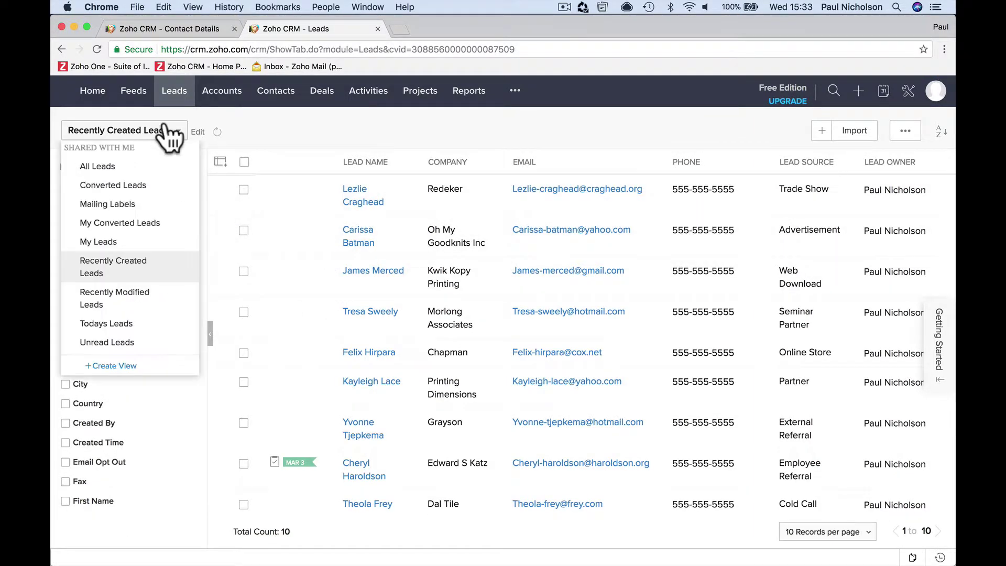
{"action": "left_click", "coordinate": [159, 330]}
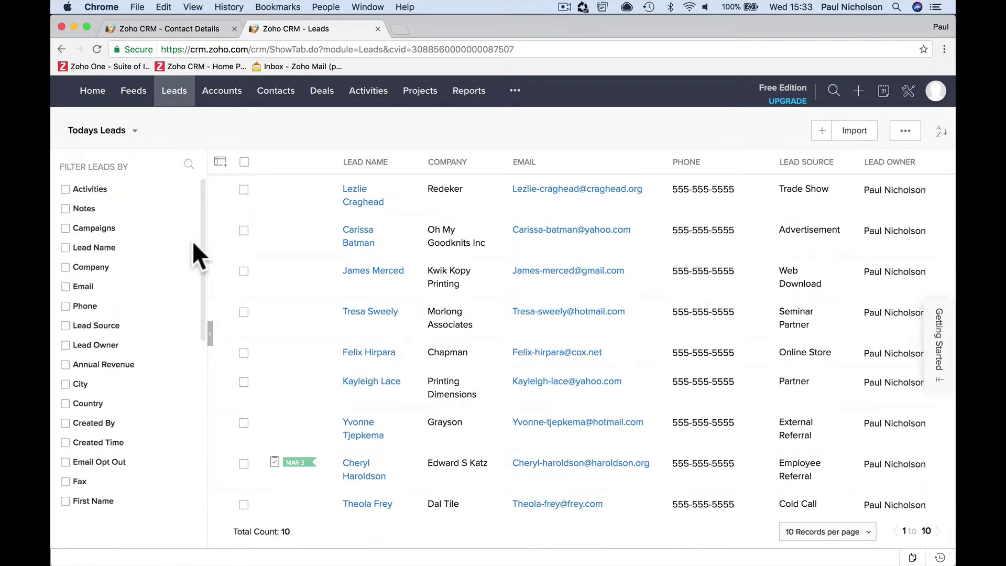
{"action": "left_click", "coordinate": [132, 132]}
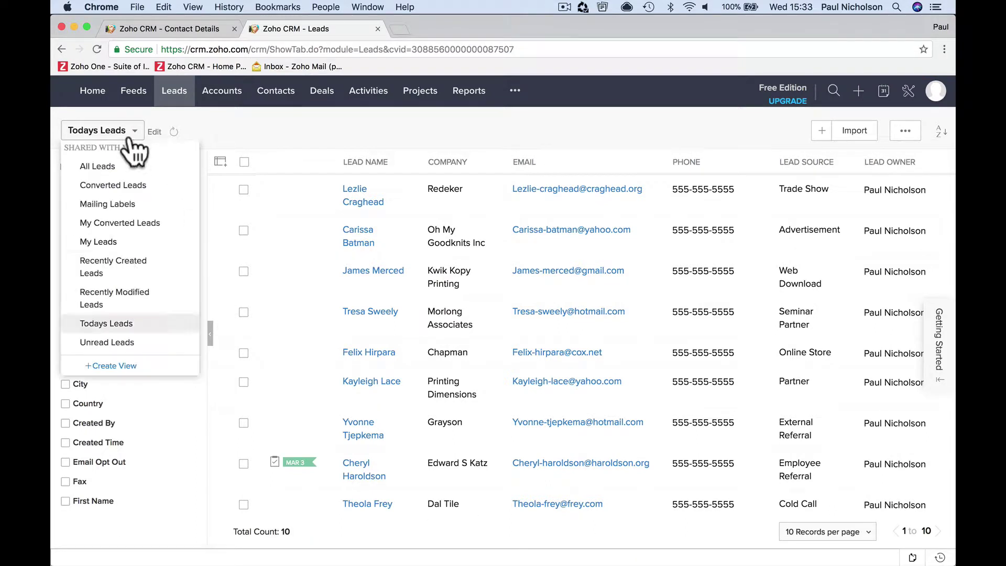
{"action": "left_click", "coordinate": [124, 341]}
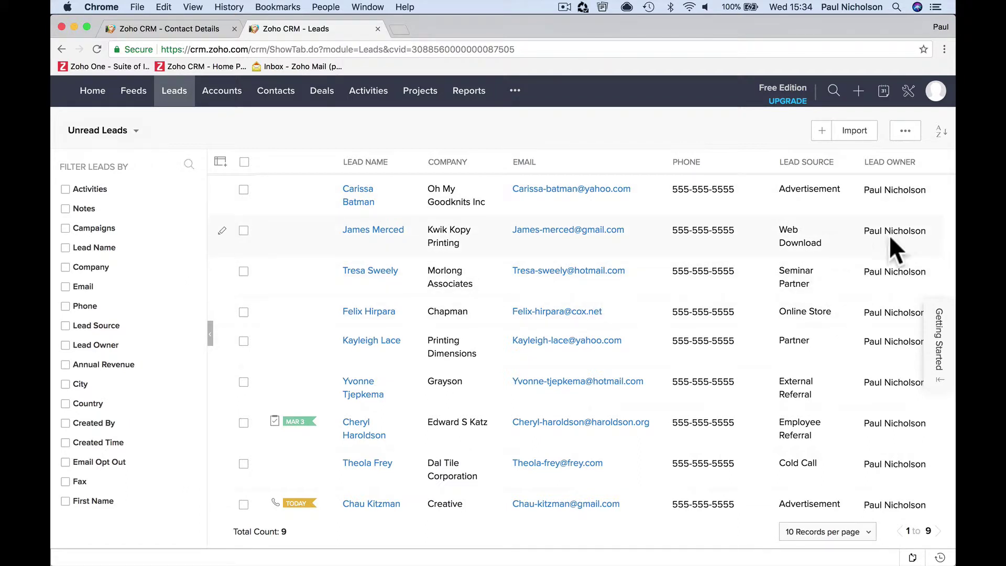
- Remove the Lead Source column from the Unread Leads view and add the No of Employees column
{"action": "left_click", "coordinate": [220, 163]}
{"action": "left_click_drag", "start_coordinate": [241, 283], "coordinate": [276, 307]}
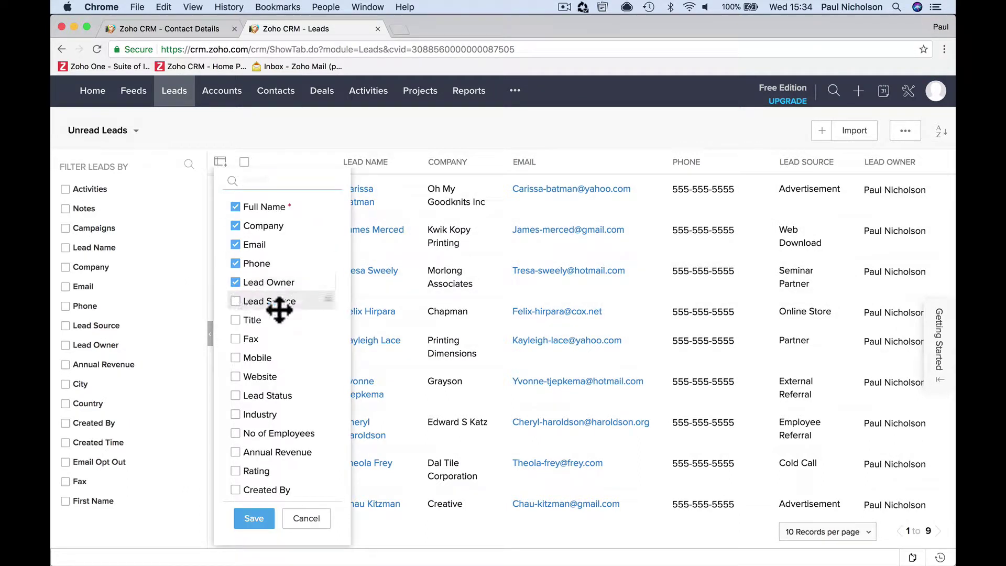
{"action": "scroll", "coordinate": [274, 364], "scroll_direction": "down", "scroll_amount": 2}
{"action": "scroll", "coordinate": [273, 364], "scroll_direction": "down", "scroll_amount": 2}
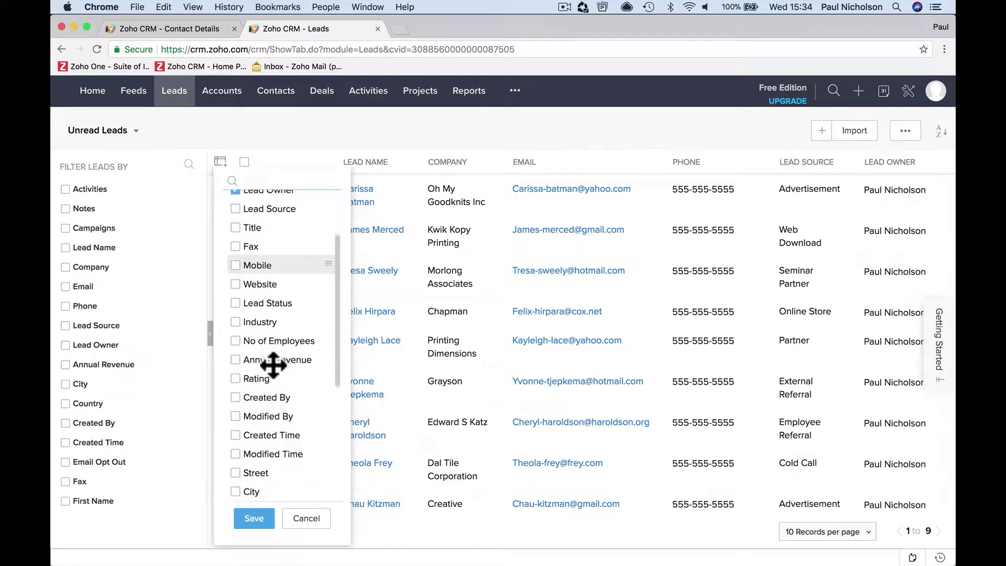
{"action": "left_click", "coordinate": [236, 339]}
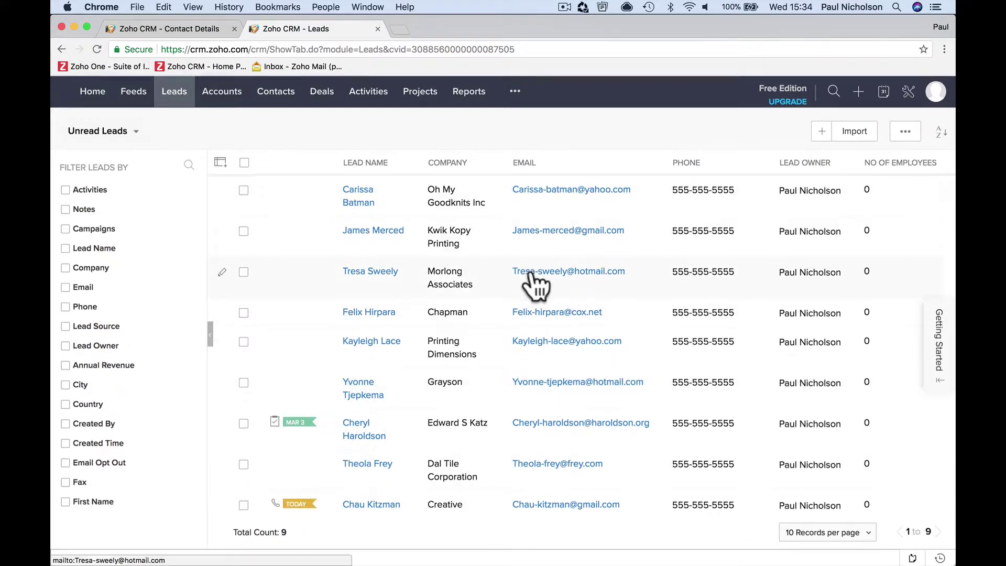
- Add the Skype ID column to the Unread Leads view
{"action": "left_click", "coordinate": [220, 162]}
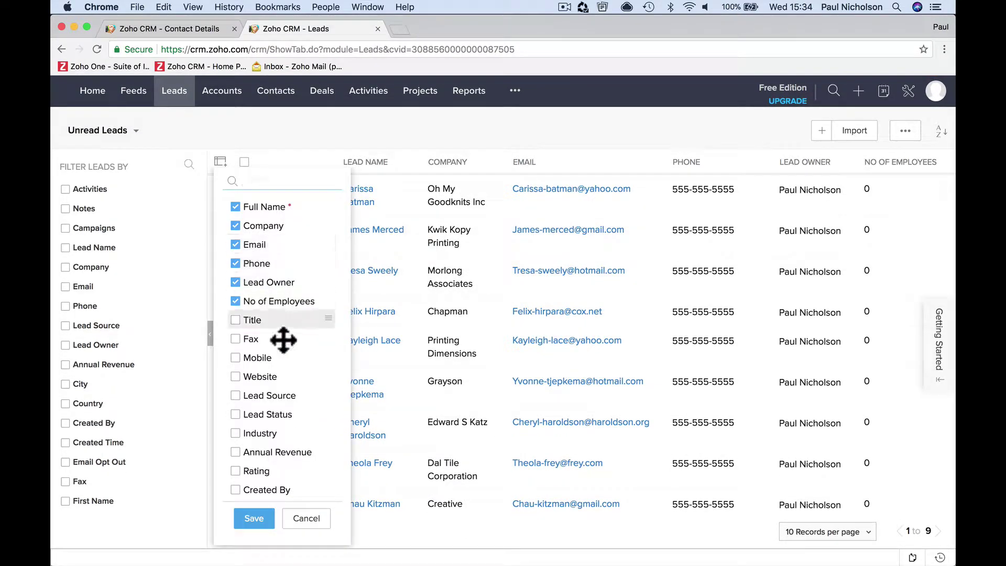
{"action": "scroll", "coordinate": [284, 338], "scroll_direction": "down", "scroll_amount": 5}
{"action": "scroll", "coordinate": [284, 341], "scroll_direction": "down", "scroll_amount": 8}
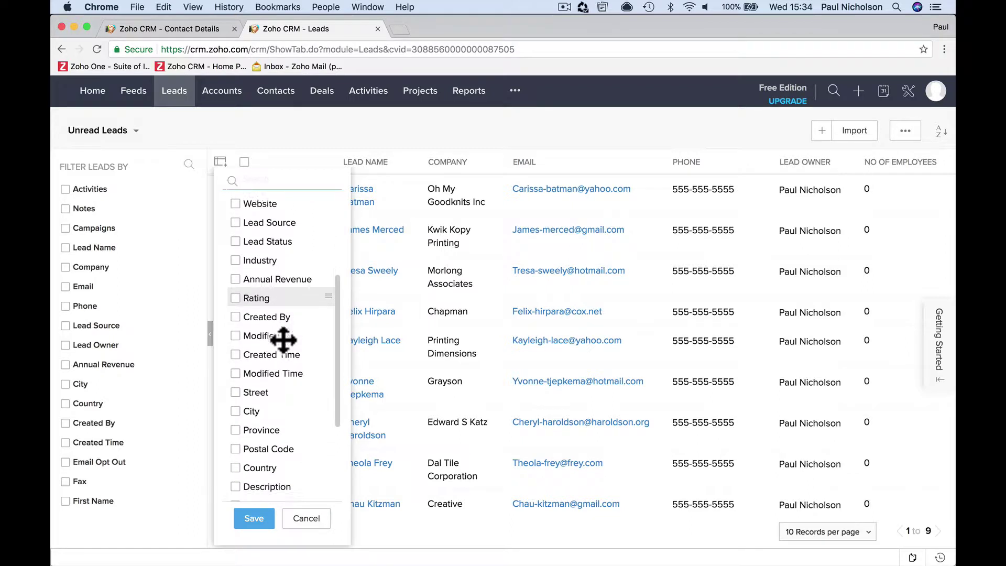
{"action": "left_click", "coordinate": [257, 362]}
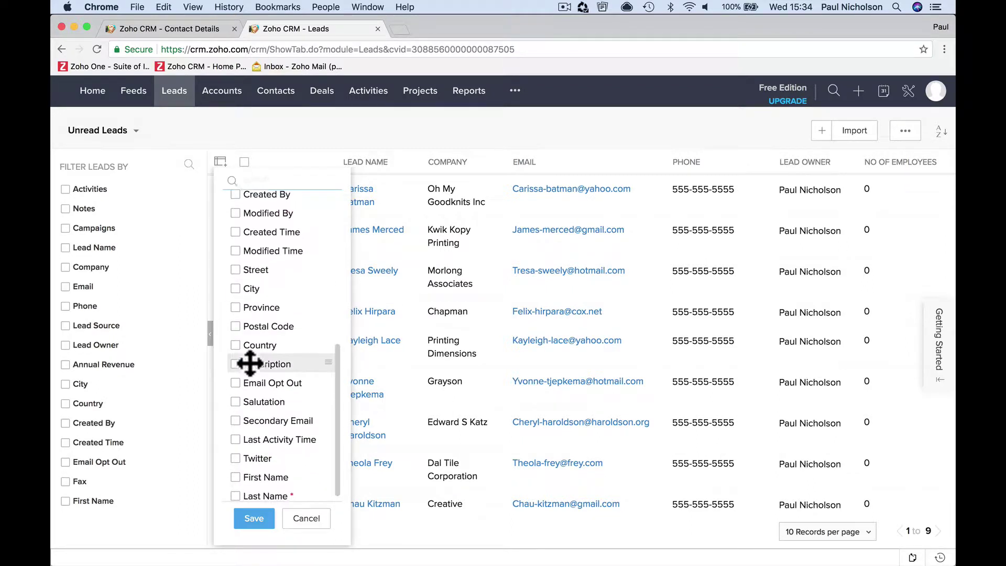
{"action": "left_click", "coordinate": [254, 530]}
{"action": "left_click", "coordinate": [255, 520]}
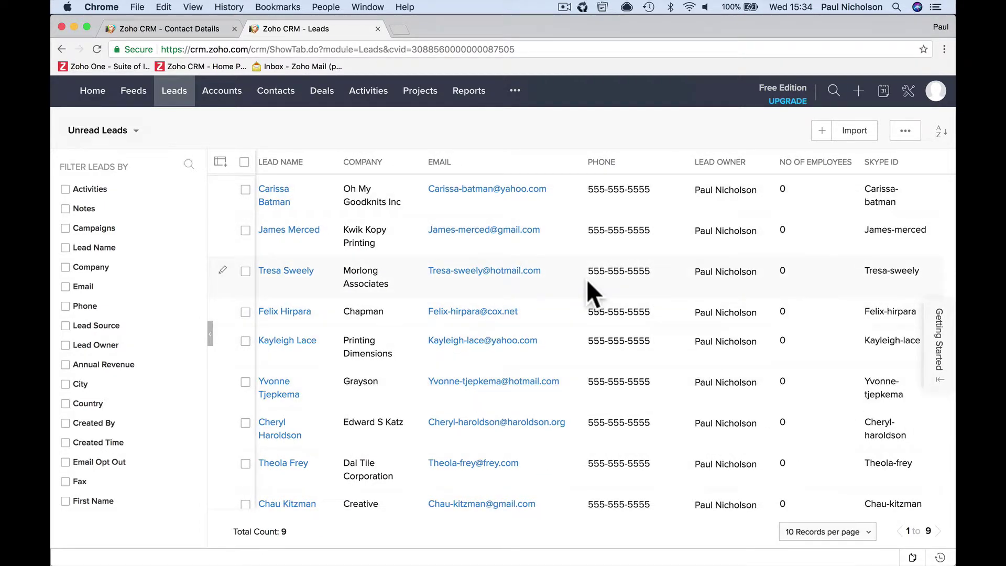
- Remove the Skype ID and No of Employees columns from the Unread Leads view, keeping Company and Phone selected
{"action": "left_click", "coordinate": [219, 164]}
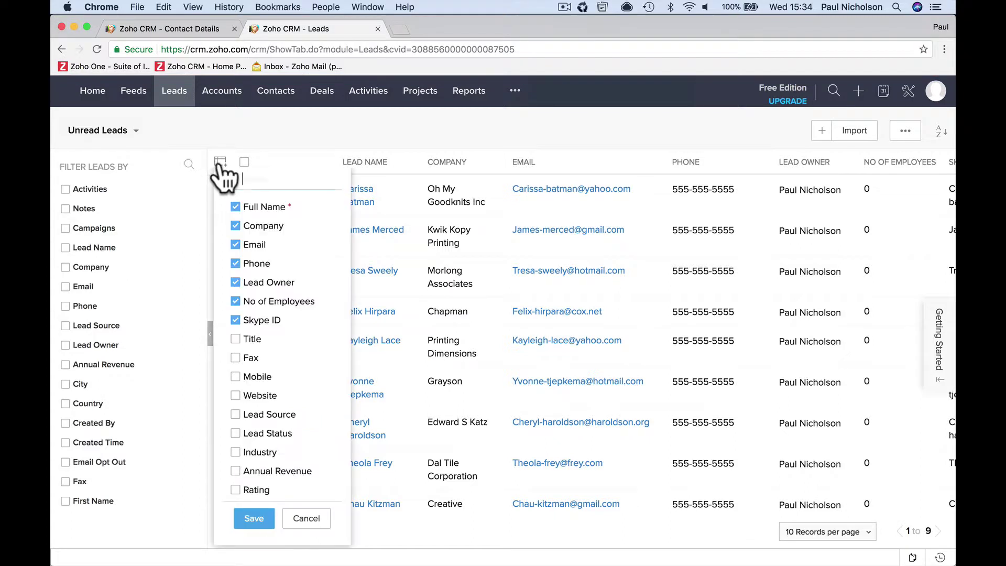
{"action": "left_click", "coordinate": [235, 319]}
{"action": "left_click", "coordinate": [235, 300]}
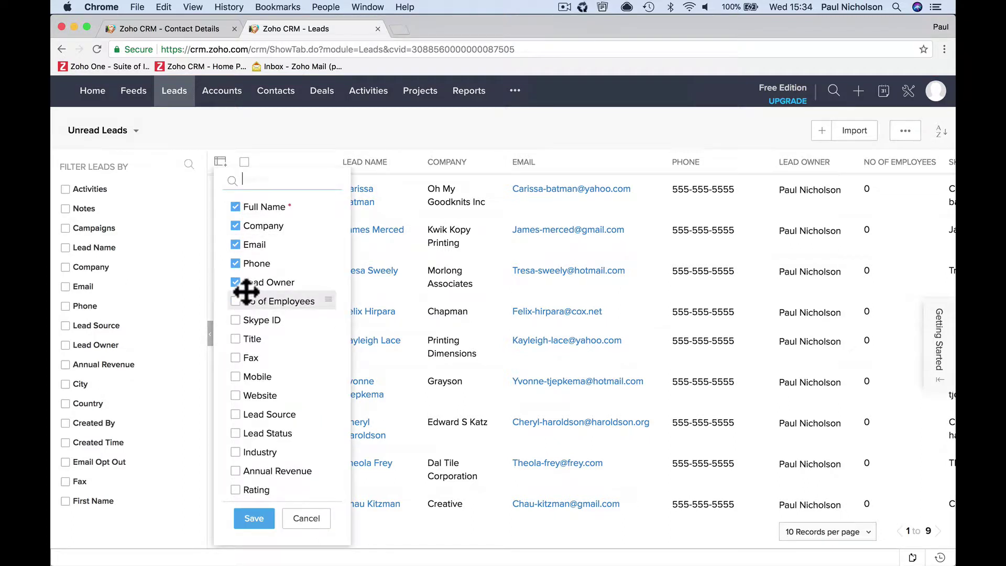
{"action": "left_click", "coordinate": [235, 263]}
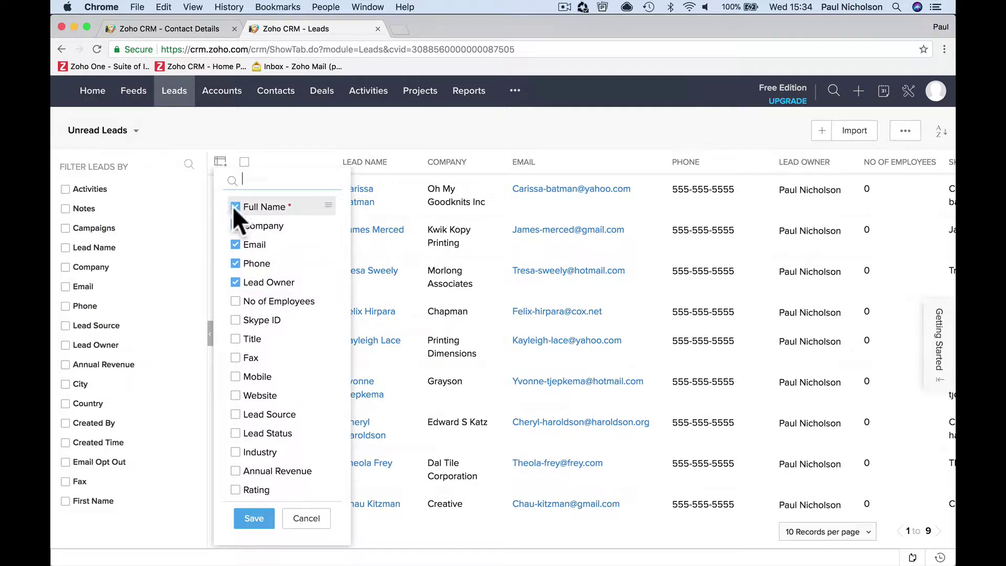
{"action": "left_click", "coordinate": [235, 264]}
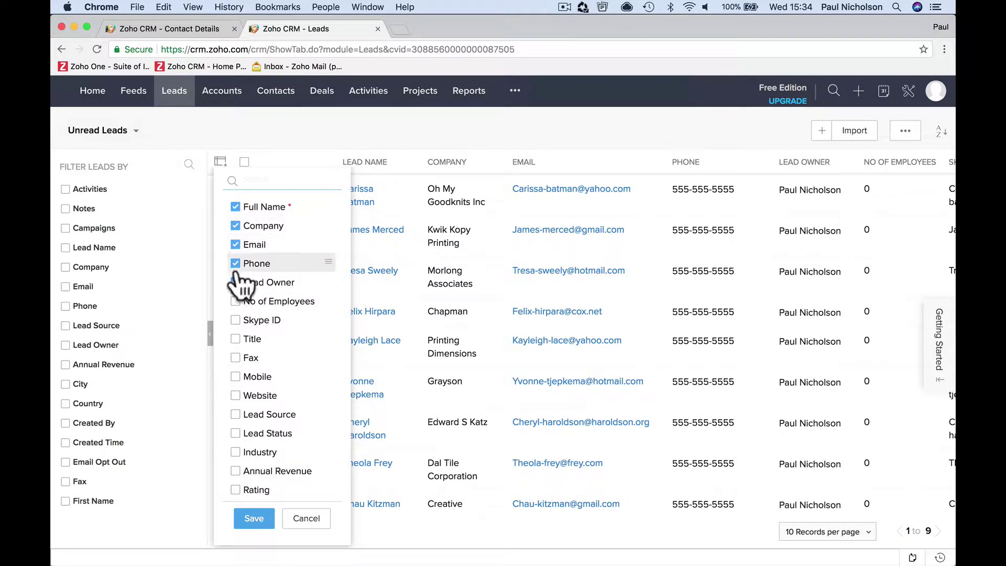
{"action": "left_click", "coordinate": [254, 519]}
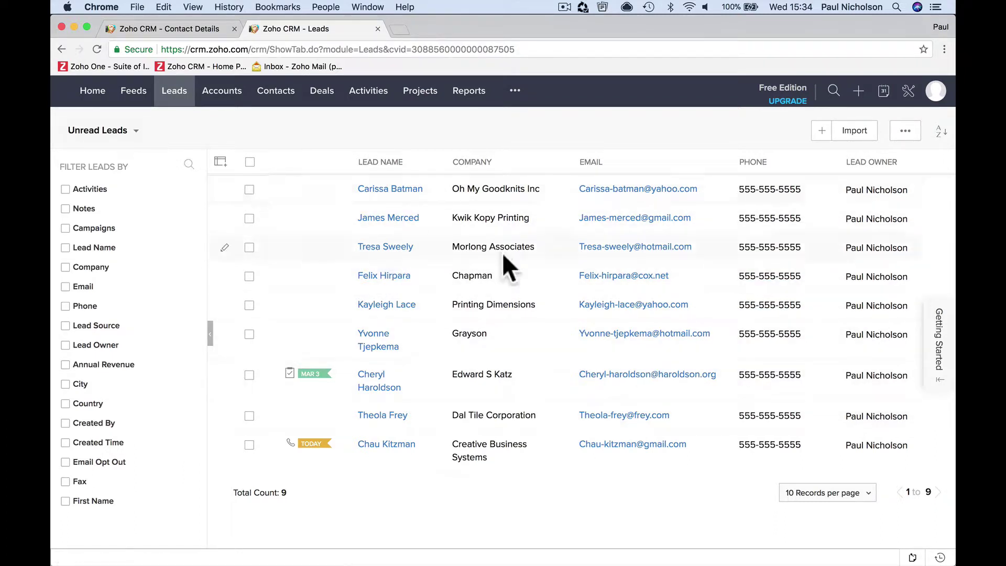
- Start a new custom leads view and add Created Time to its selected columns
{"action": "left_click", "coordinate": [131, 132]}
{"action": "left_click", "coordinate": [117, 366]}
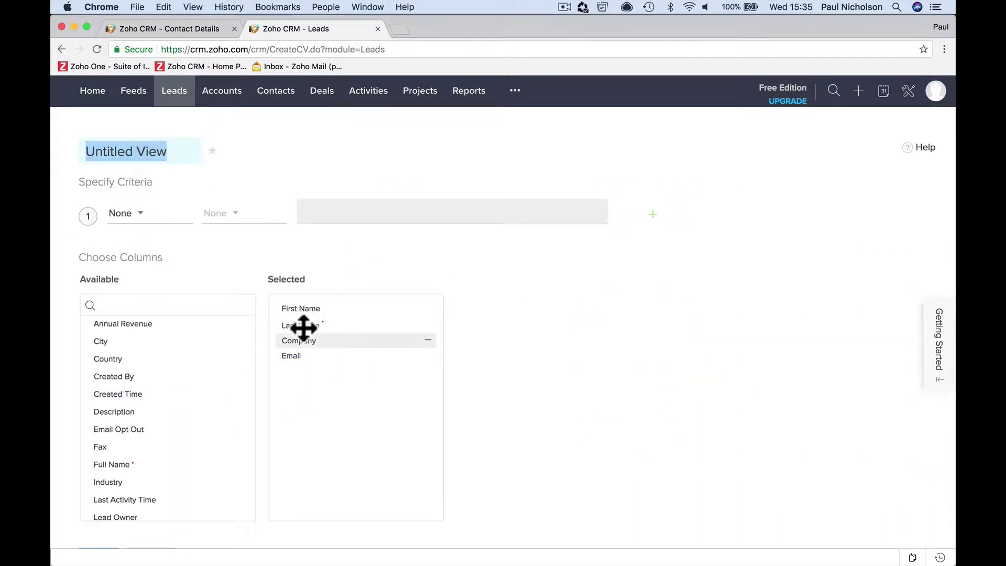
{"action": "left_click_drag", "start_coordinate": [302, 342], "coordinate": [295, 361]}
{"action": "left_click_drag", "start_coordinate": [135, 393], "coordinate": [325, 385]}
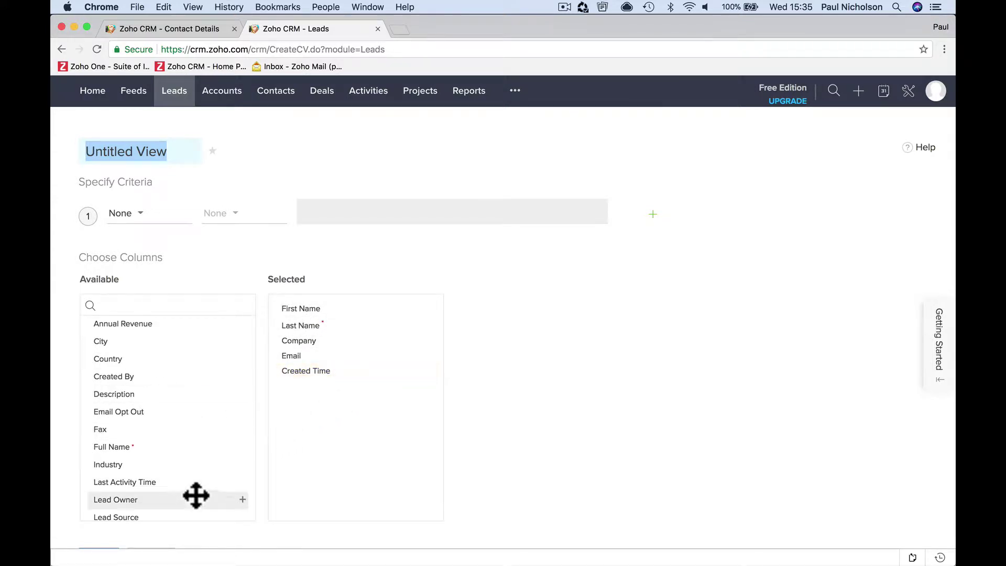
- Replace the new view's First Name and Last Name columns with Full Name, placed first in the column order
{"action": "left_click", "coordinate": [242, 447]}
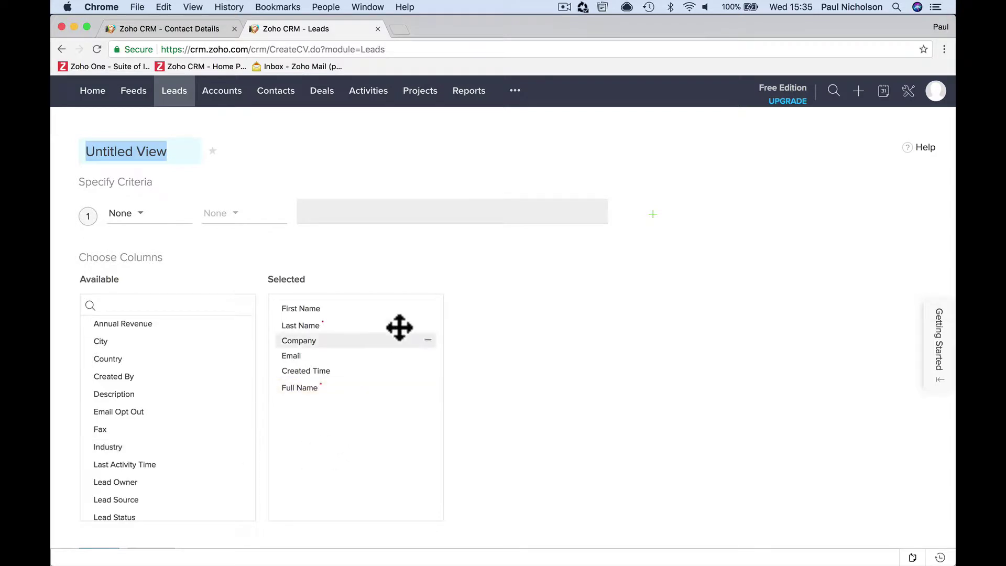
{"action": "left_click", "coordinate": [428, 324]}
{"action": "left_click_drag", "start_coordinate": [337, 370], "coordinate": [336, 321]}
{"action": "left_click", "coordinate": [428, 308]}
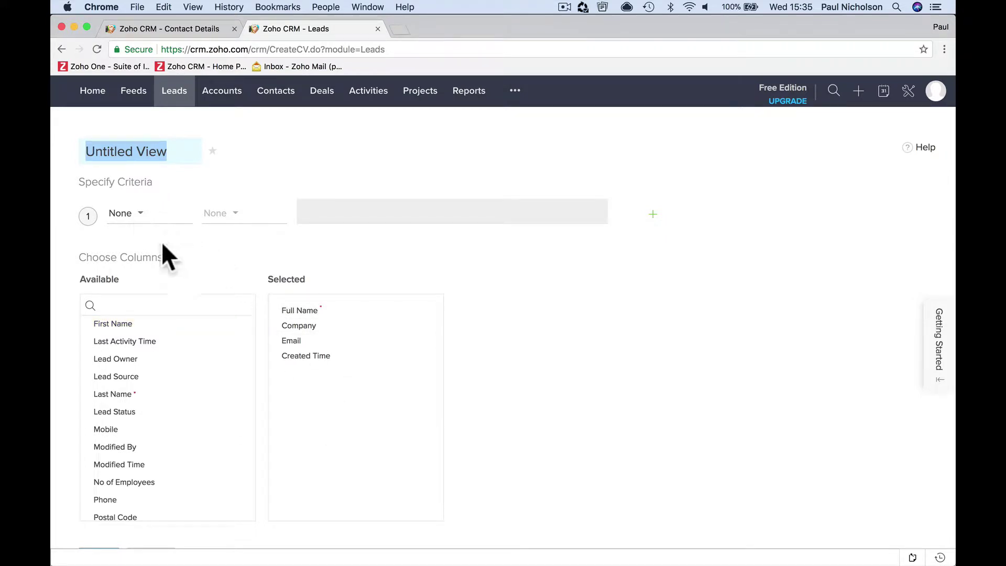
- Set the field of the new view's first criterion to Created Time
{"action": "left_click", "coordinate": [137, 216]}
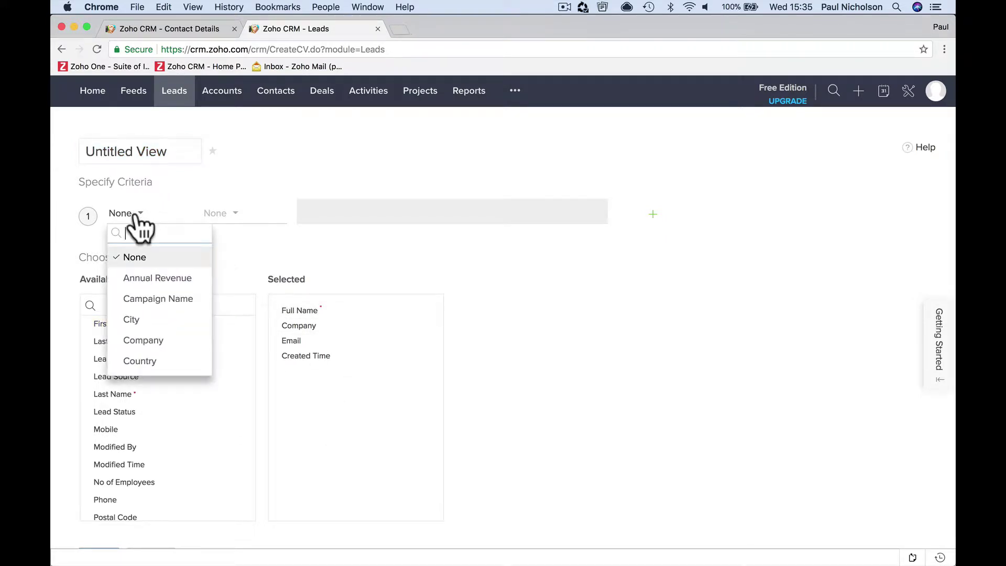
{"action": "scroll", "coordinate": [164, 348], "scroll_direction": "down", "scroll_amount": 5}
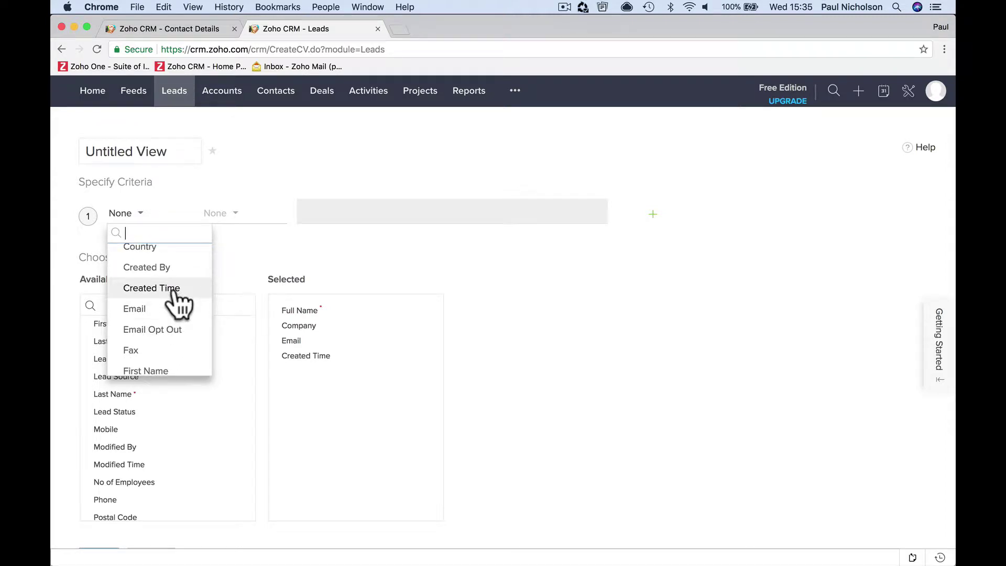
{"action": "scroll", "coordinate": [177, 303], "scroll_direction": "down", "scroll_amount": 4}
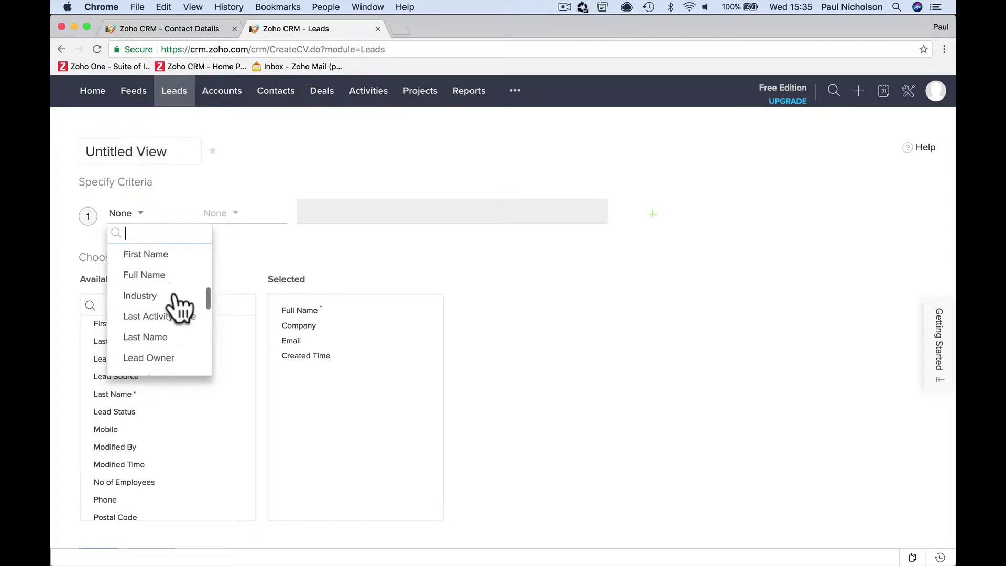
{"action": "scroll", "coordinate": [178, 306], "scroll_direction": "down", "scroll_amount": 3}
{"action": "scroll", "coordinate": [179, 306], "scroll_direction": "up", "scroll_amount": 4}
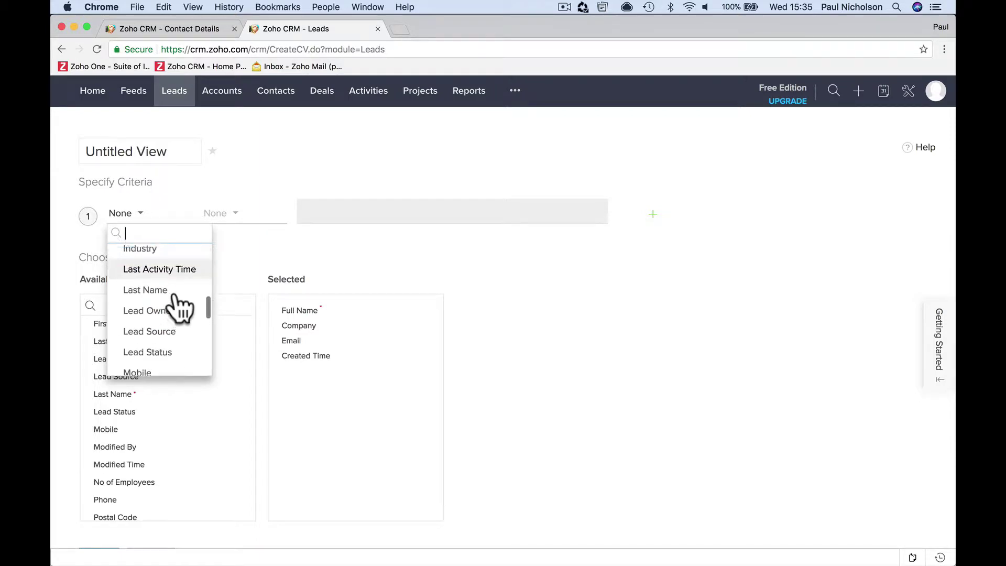
{"action": "scroll", "coordinate": [178, 304], "scroll_direction": "up", "scroll_amount": 4}
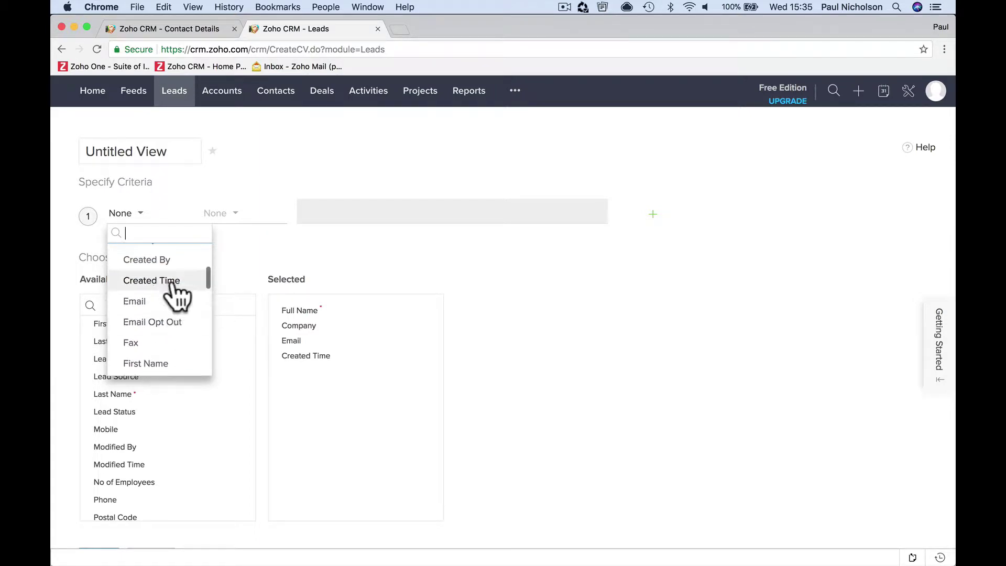
{"action": "scroll", "coordinate": [177, 283], "scroll_direction": "up", "scroll_amount": 2}
{"action": "left_click", "coordinate": [173, 328]}
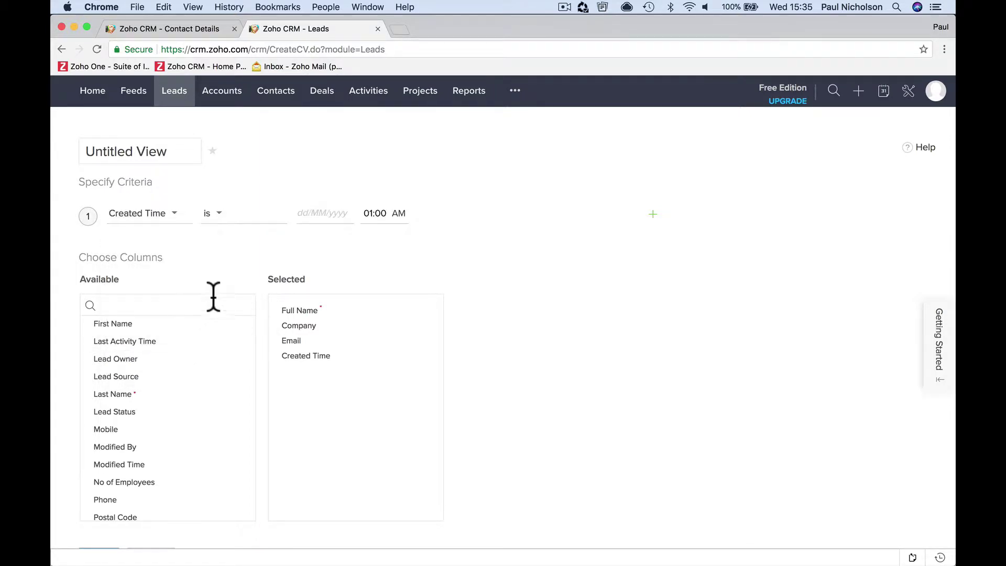
- Set the Created Time criterion to "is before" with the date 01/02/2018
{"action": "left_click", "coordinate": [322, 214]}
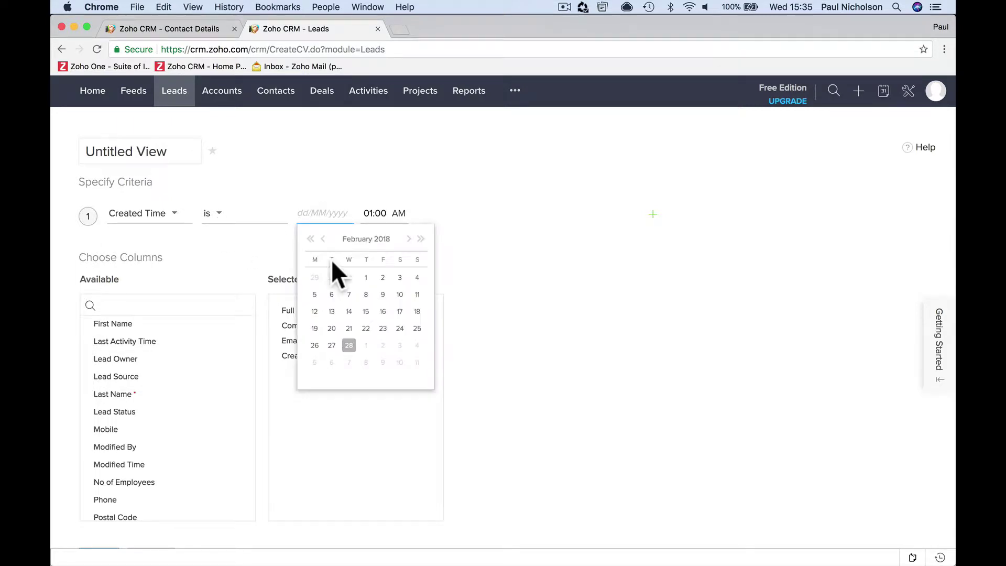
{"action": "left_click", "coordinate": [250, 216]}
{"action": "left_click", "coordinate": [247, 299]}
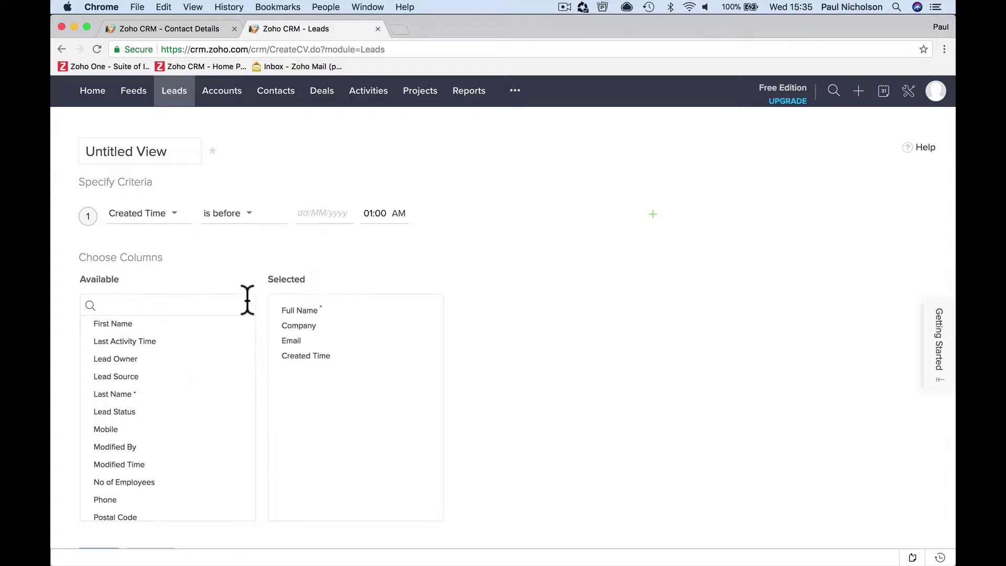
{"action": "left_click", "coordinate": [341, 215]}
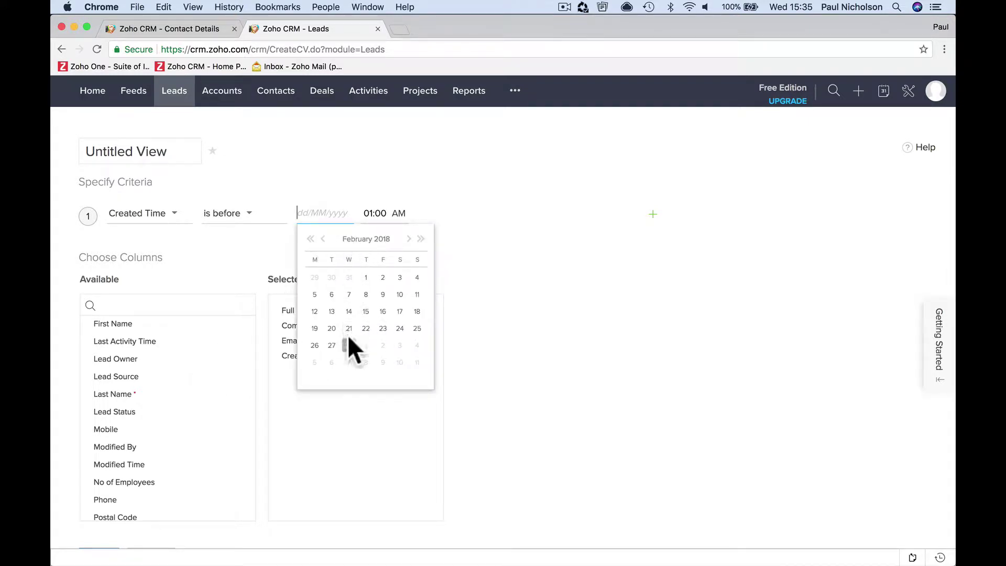
{"action": "left_click", "coordinate": [365, 279]}
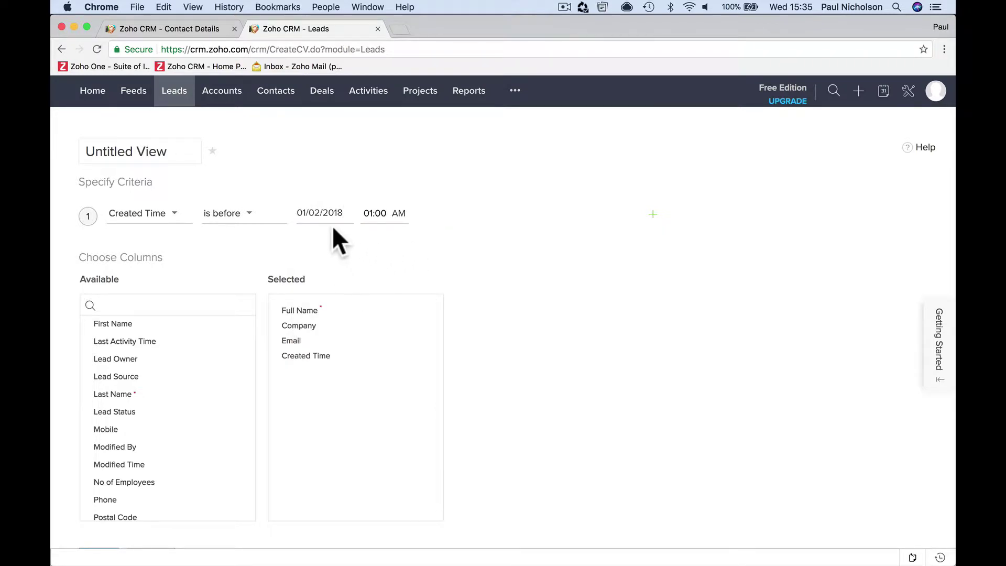
- Name the new view "Old Leads To Clear"
{"action": "left_click", "coordinate": [105, 150]}
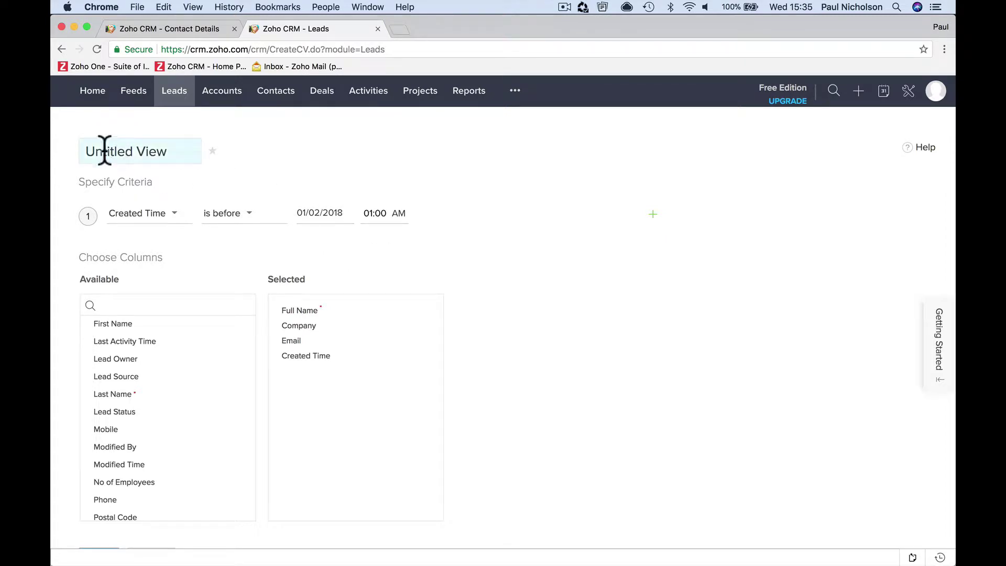
{"action": "type", "text": "Old Leads To Clear"}
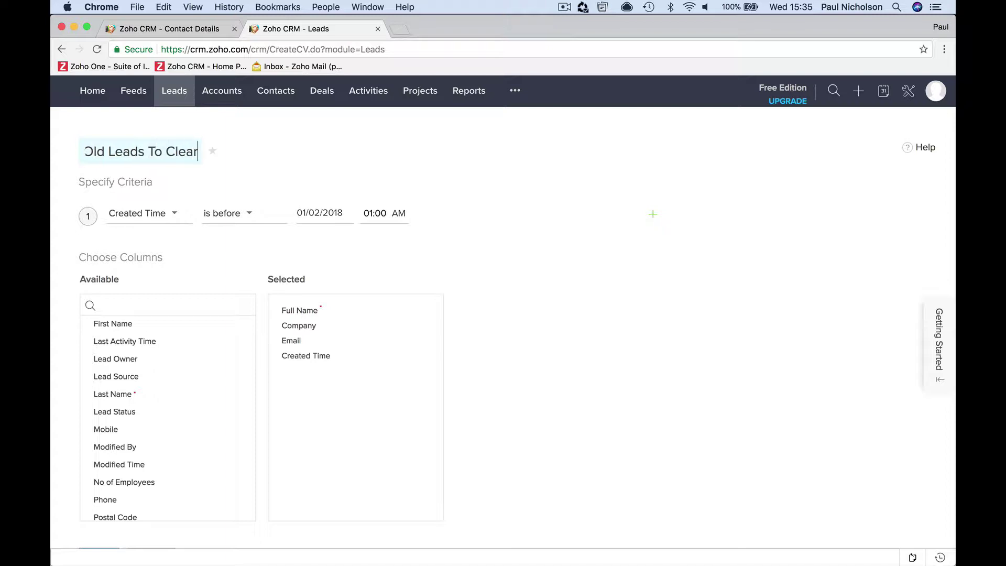
- Save the new custom view and display Old Leads To Clear from the available lead views
{"action": "left_click", "coordinate": [260, 167]}
{"action": "scroll", "coordinate": [404, 292], "scroll_direction": "down", "scroll_amount": 2}
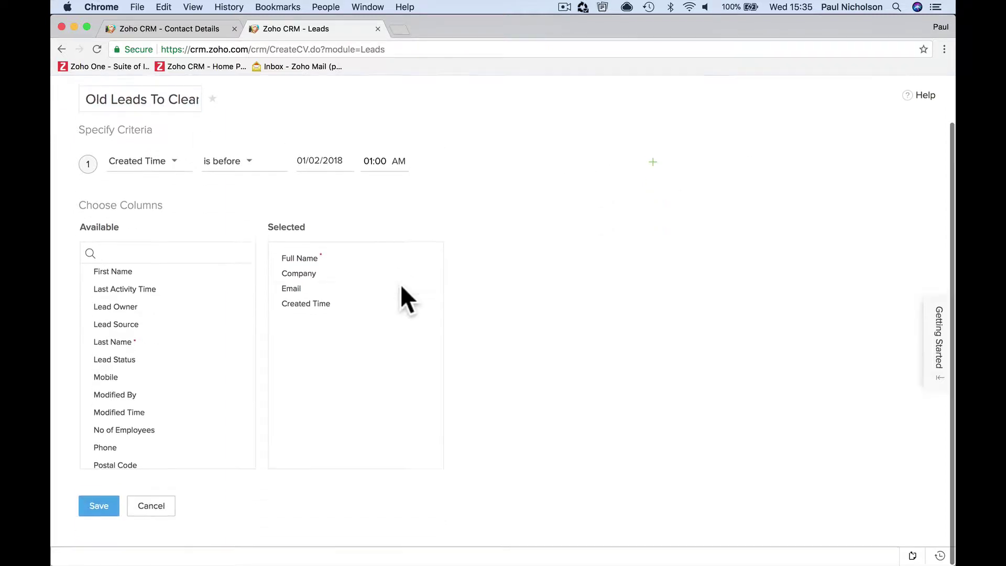
{"action": "left_click", "coordinate": [108, 506]}
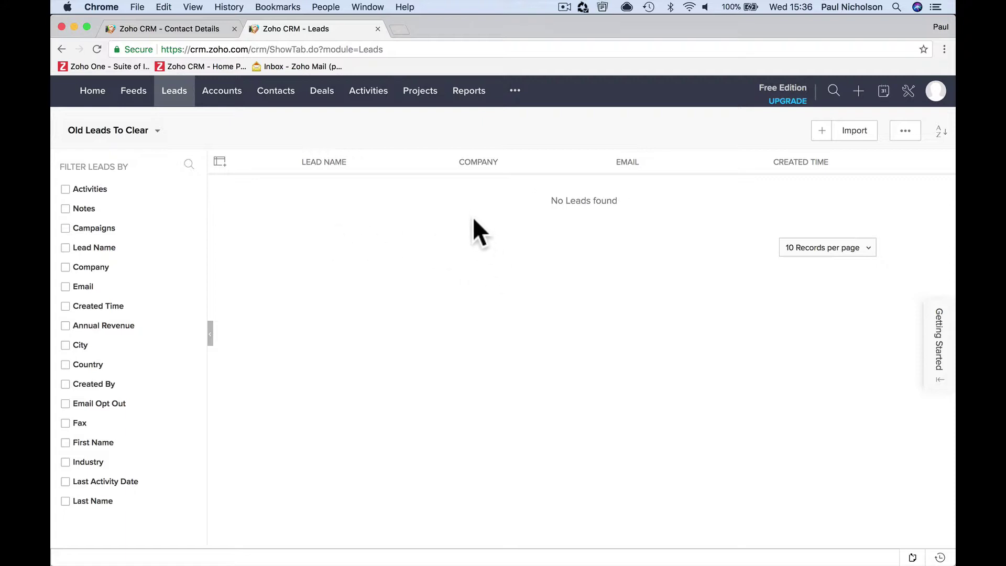
{"action": "left_click", "coordinate": [143, 131]}
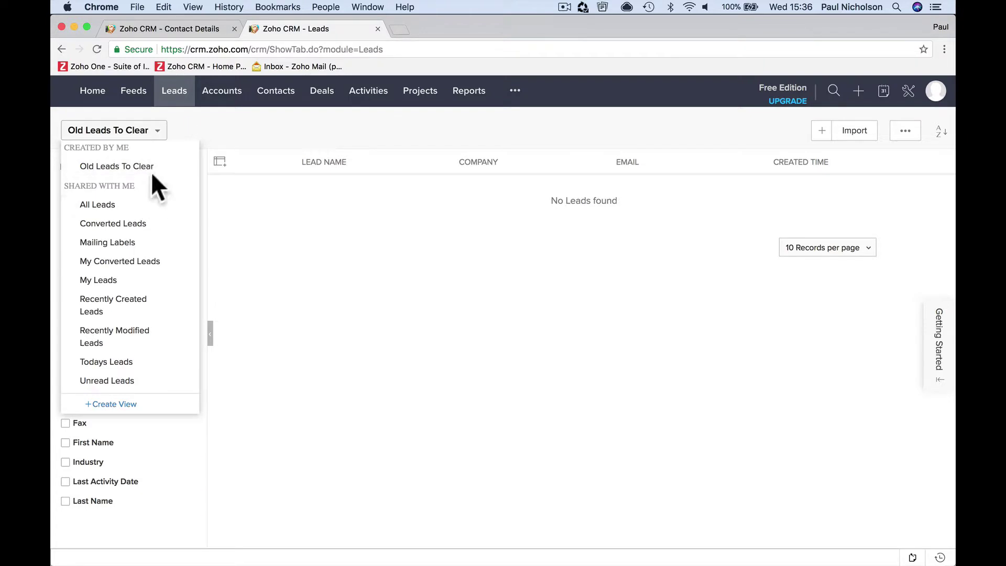
{"action": "left_click", "coordinate": [144, 165]}
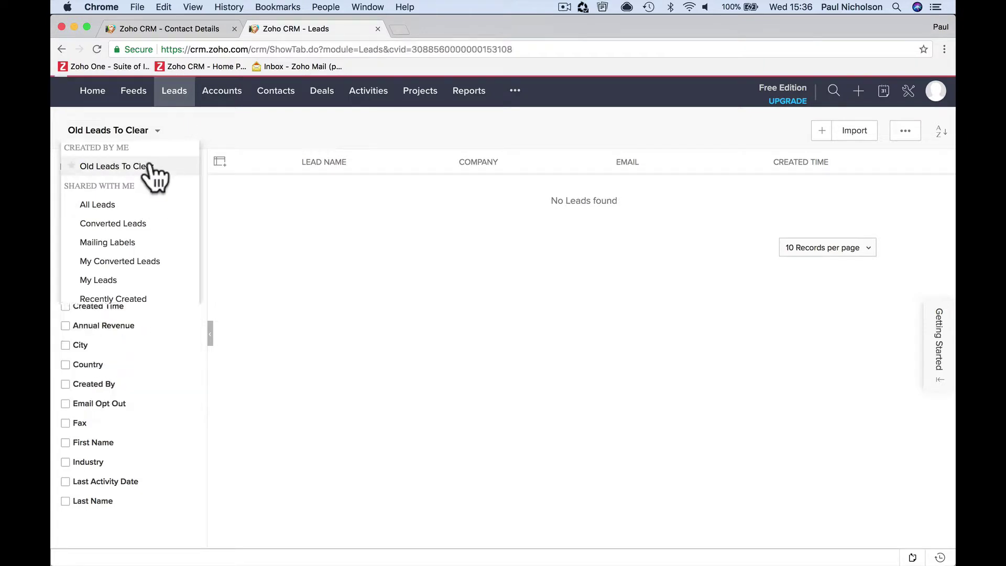
- Edit the Old Leads To Clear view, setting the Created Time criterion's date to 28/02/2018, and save it
{"action": "left_click", "coordinate": [163, 133]}
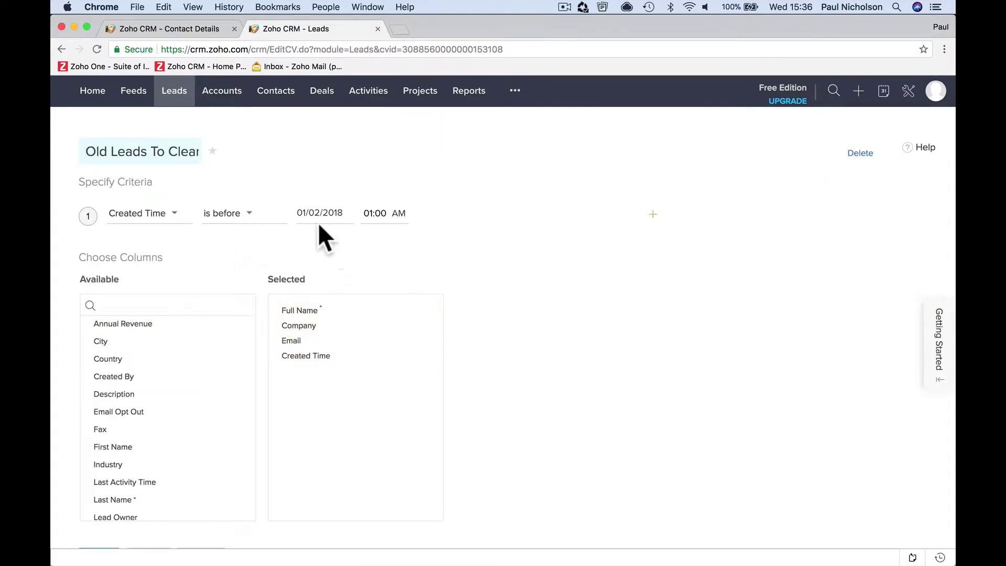
{"action": "left_click", "coordinate": [331, 213]}
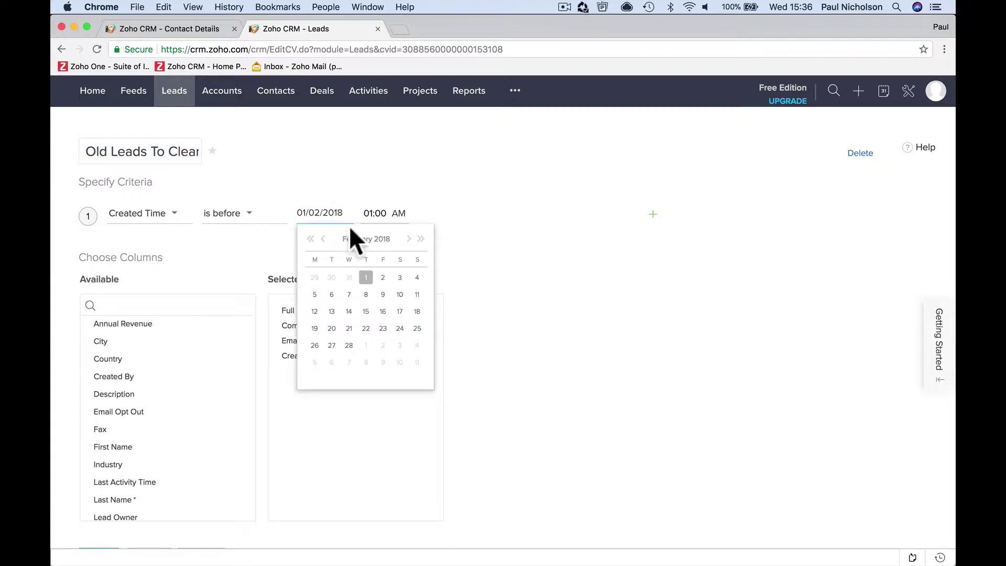
{"action": "left_click", "coordinate": [348, 345]}
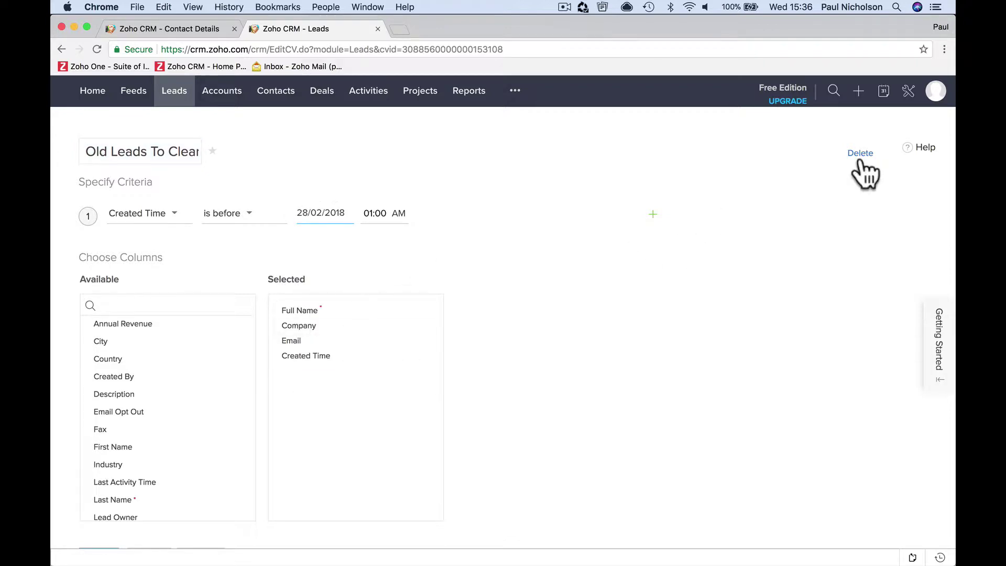
{"action": "scroll", "coordinate": [218, 341], "scroll_direction": "down", "scroll_amount": 10}
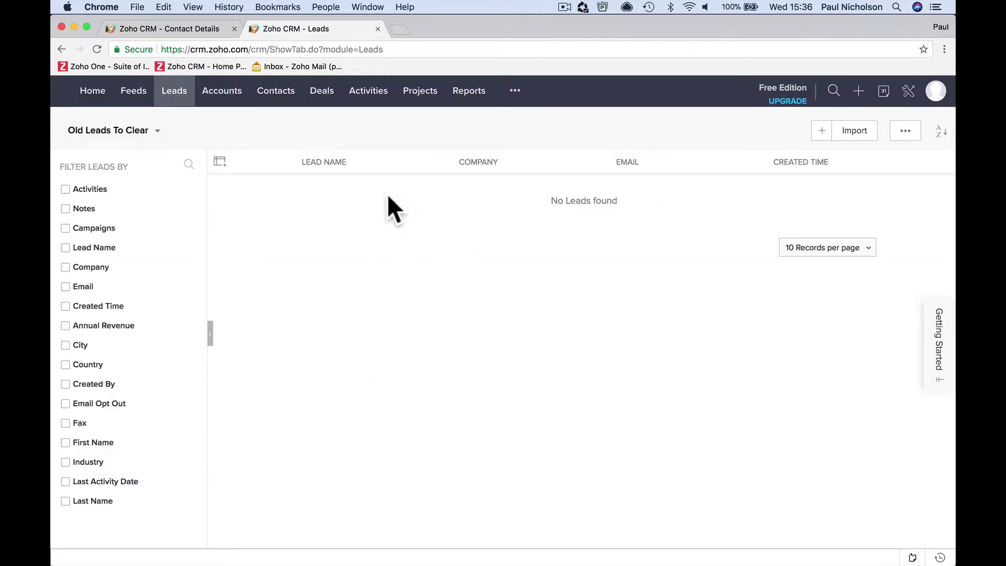
- Edit the Old Leads To Clear view again and set the Created Time criterion's condition to "is after"
{"action": "left_click", "coordinate": [178, 132]}
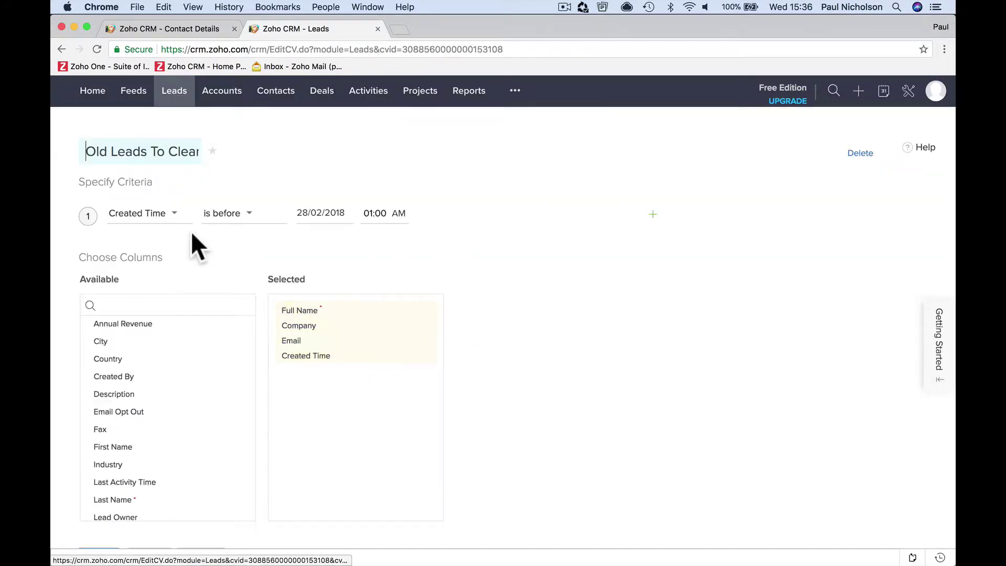
{"action": "left_click", "coordinate": [240, 216]}
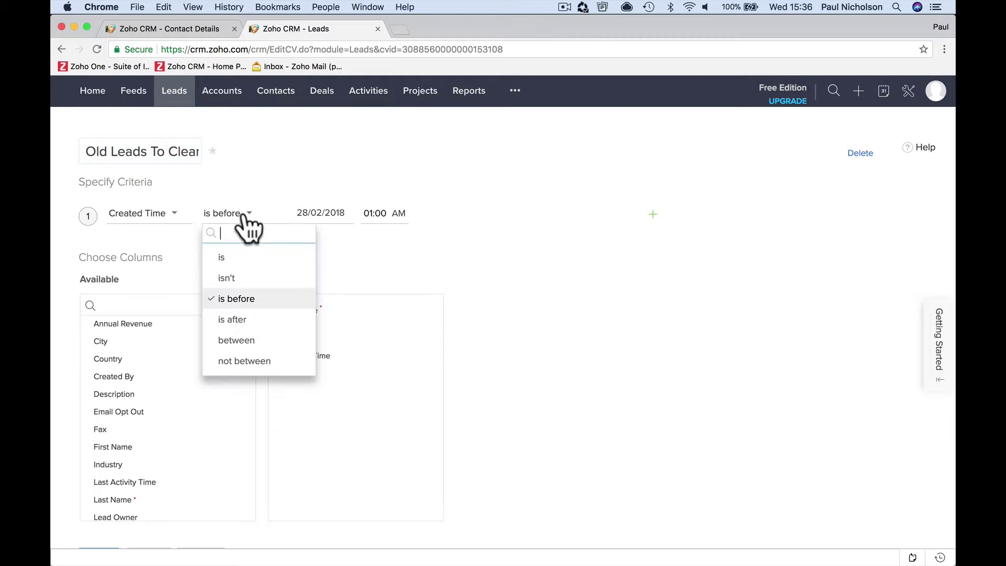
{"action": "left_click", "coordinate": [261, 320]}
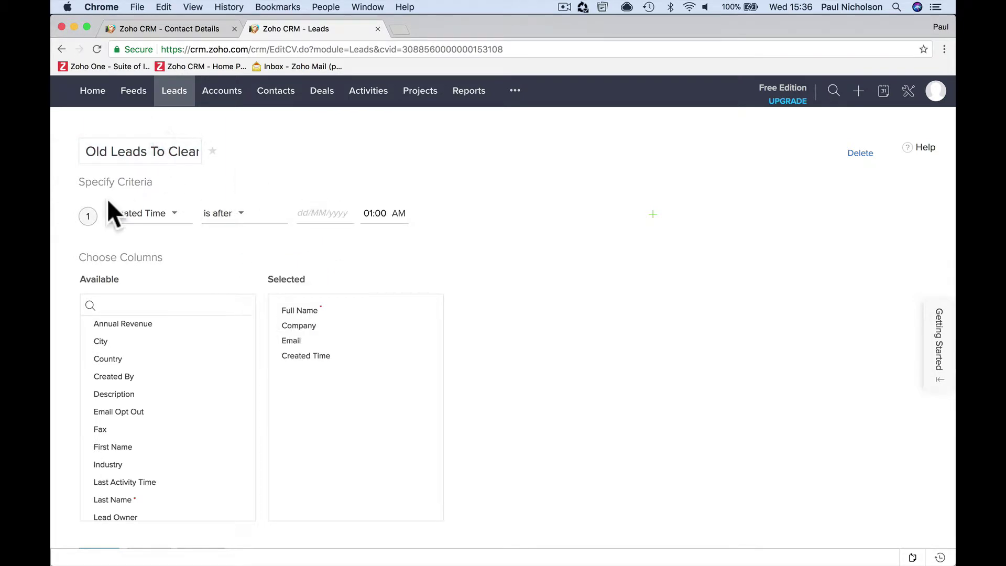
- Try to save the view while the Created Time criterion has no date
{"action": "scroll", "coordinate": [182, 363], "scroll_direction": "down", "scroll_amount": 10}
{"action": "left_click", "coordinate": [108, 504]}
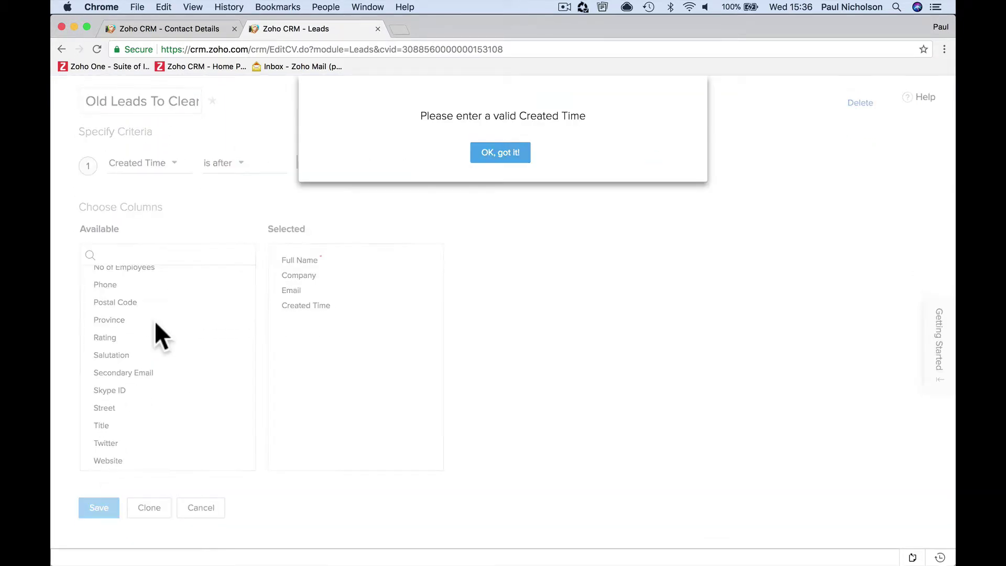
{"action": "left_click", "coordinate": [518, 160]}
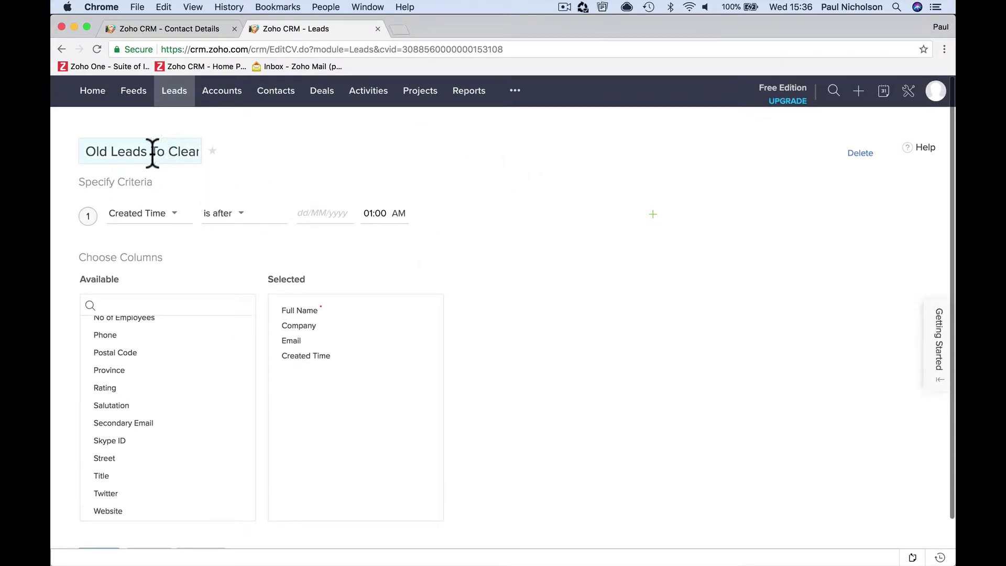
{"action": "scroll", "coordinate": [222, 194], "scroll_direction": "down", "scroll_amount": 2}
{"action": "left_click", "coordinate": [99, 507]}
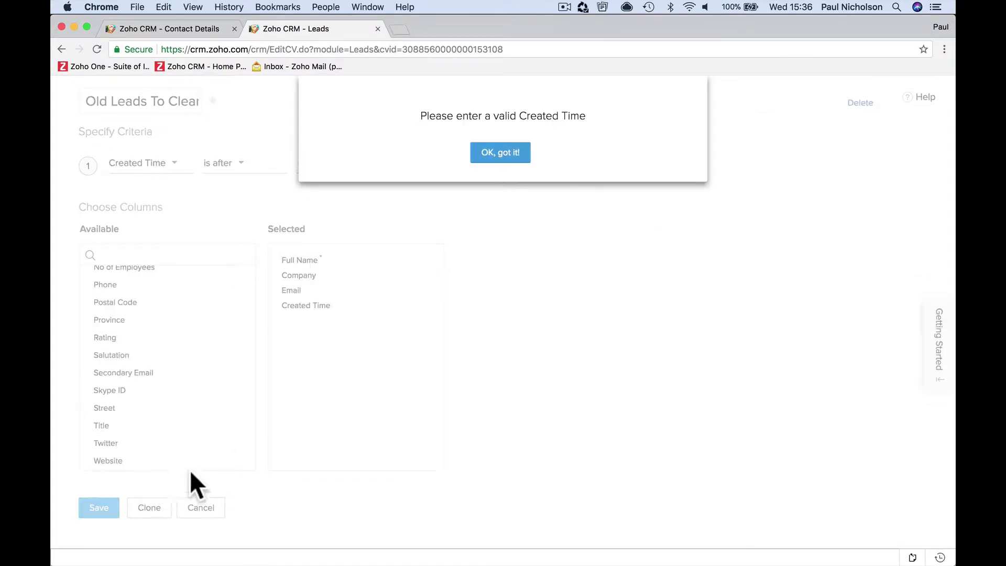
{"action": "left_click", "coordinate": [496, 157]}
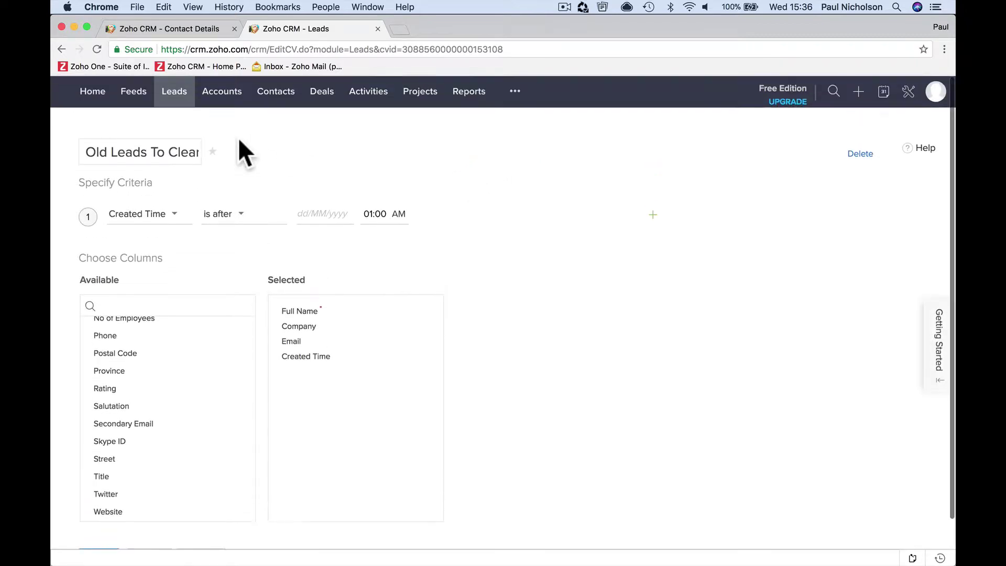
- Set the Created Time criterion's date to 28/02/2018 and save the Old Leads To Clear view
{"action": "left_click", "coordinate": [330, 161]}
{"action": "left_click", "coordinate": [349, 295]}
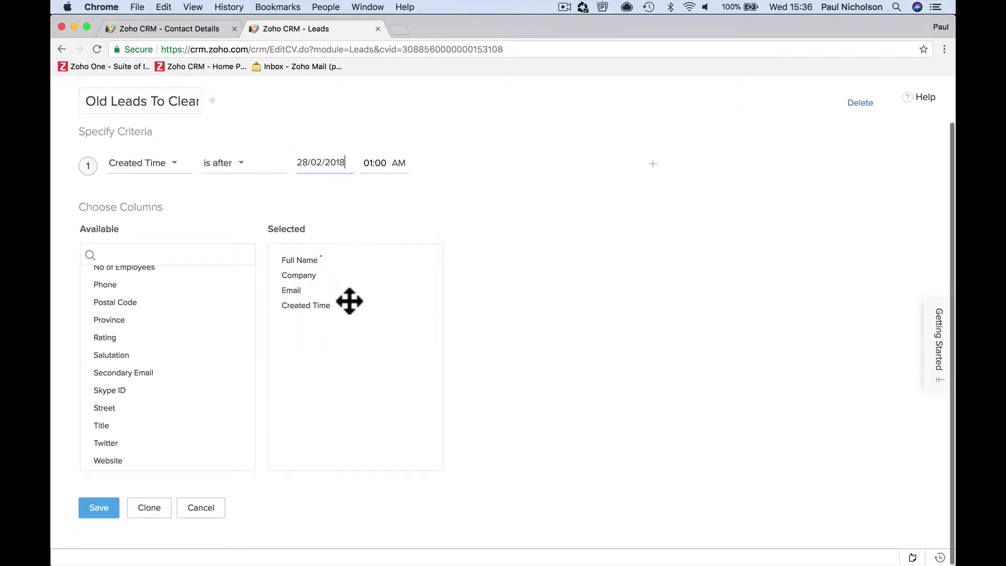
{"action": "left_click", "coordinate": [95, 508]}
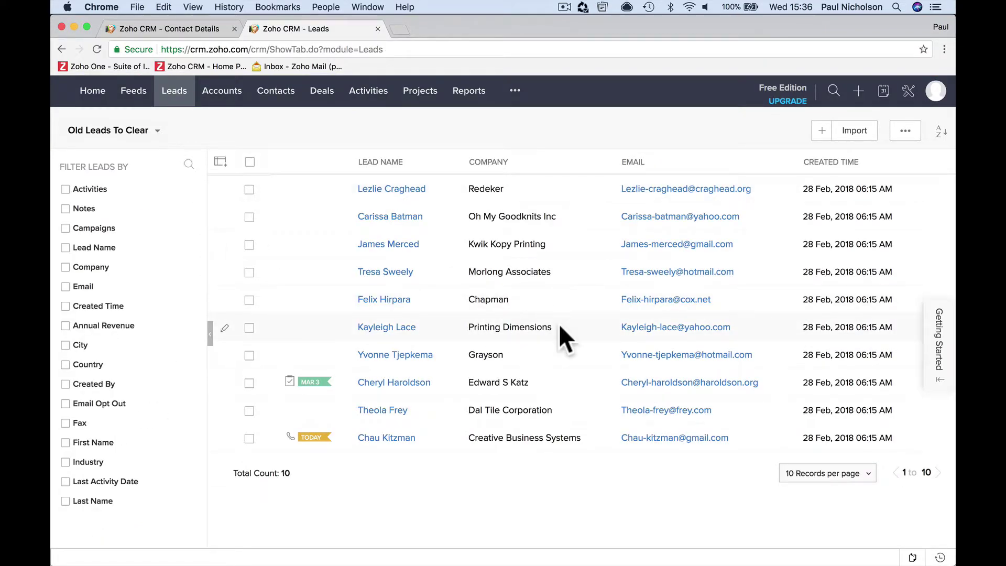
- Look at the Contacts and Deals modules, switching the deals to Kanban view and back to the list
{"action": "left_click", "coordinate": [267, 97]}
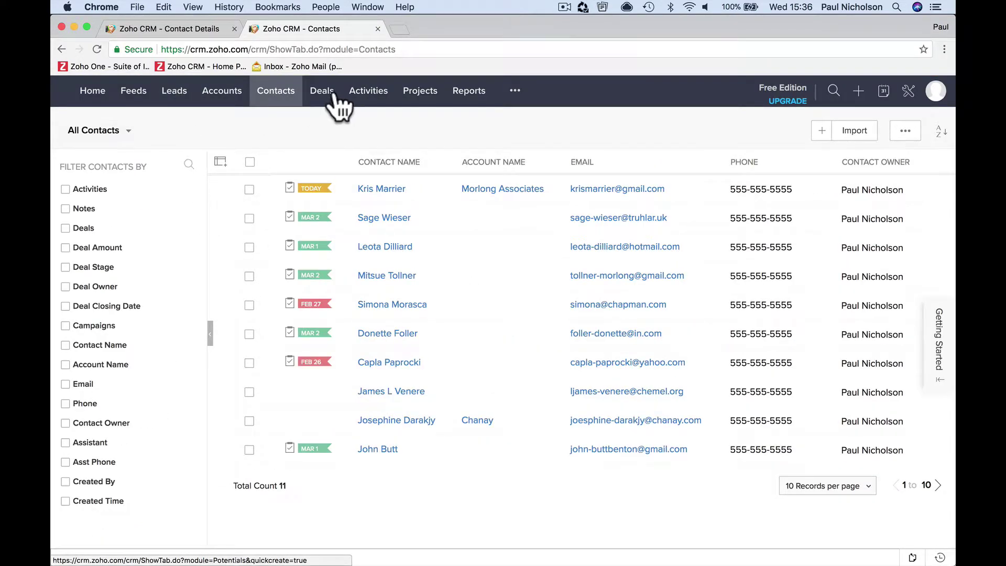
{"action": "left_click", "coordinate": [328, 97]}
{"action": "left_click", "coordinate": [785, 128]}
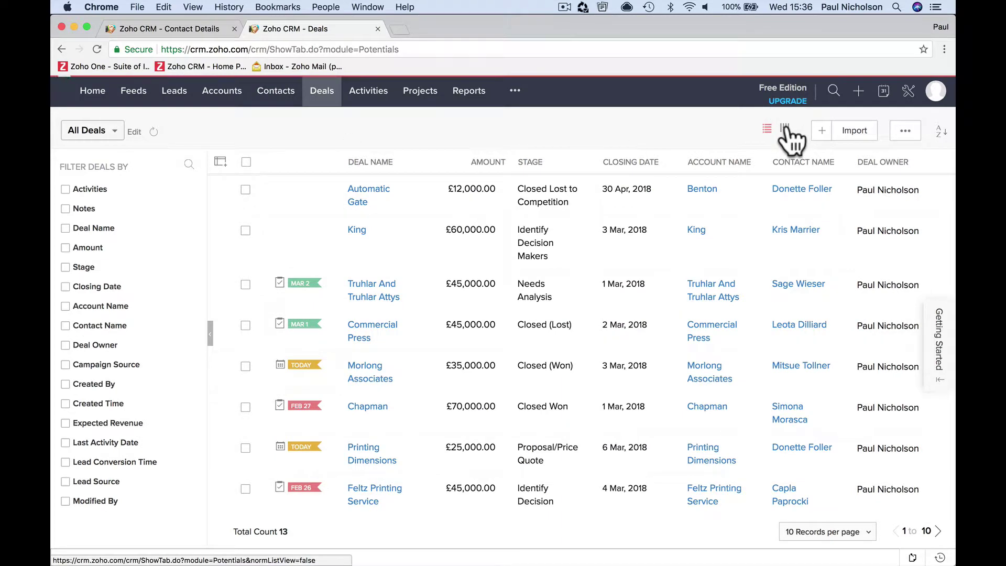
{"action": "left_click", "coordinate": [789, 130]}
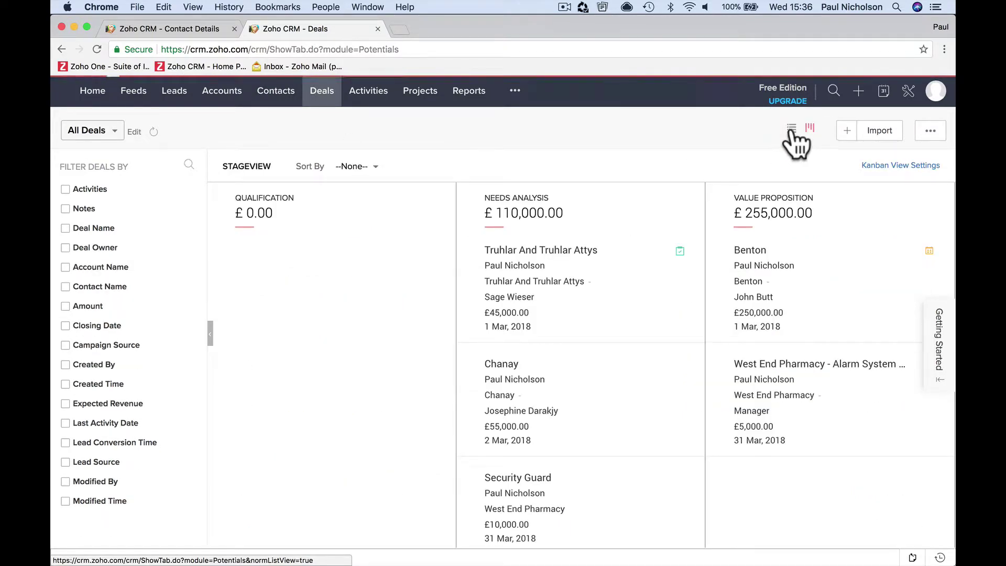
- Display the My Deals view and the Closing This Month view of the deals list
{"action": "left_click", "coordinate": [113, 131]}
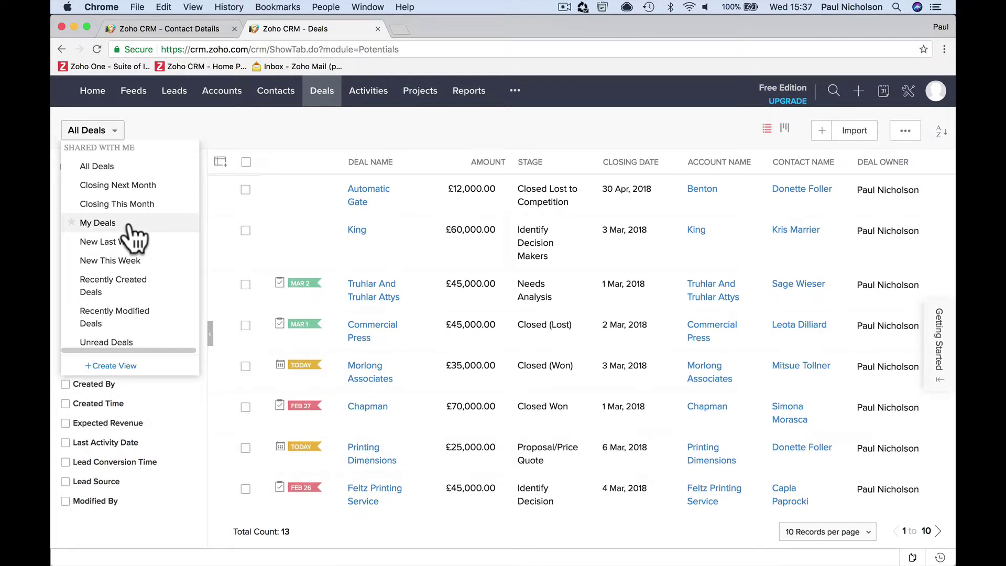
{"action": "left_click", "coordinate": [98, 222]}
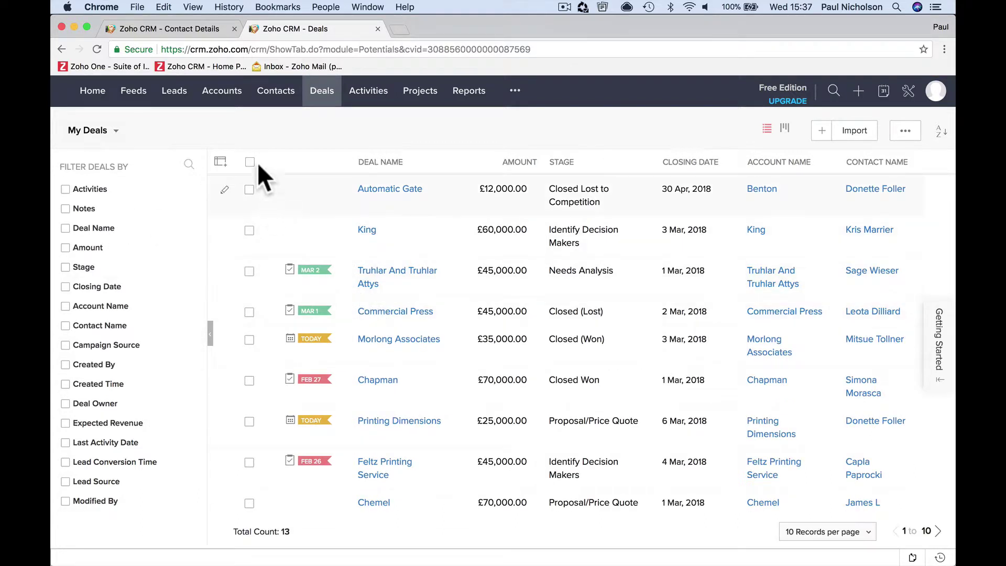
{"action": "left_click", "coordinate": [119, 132]}
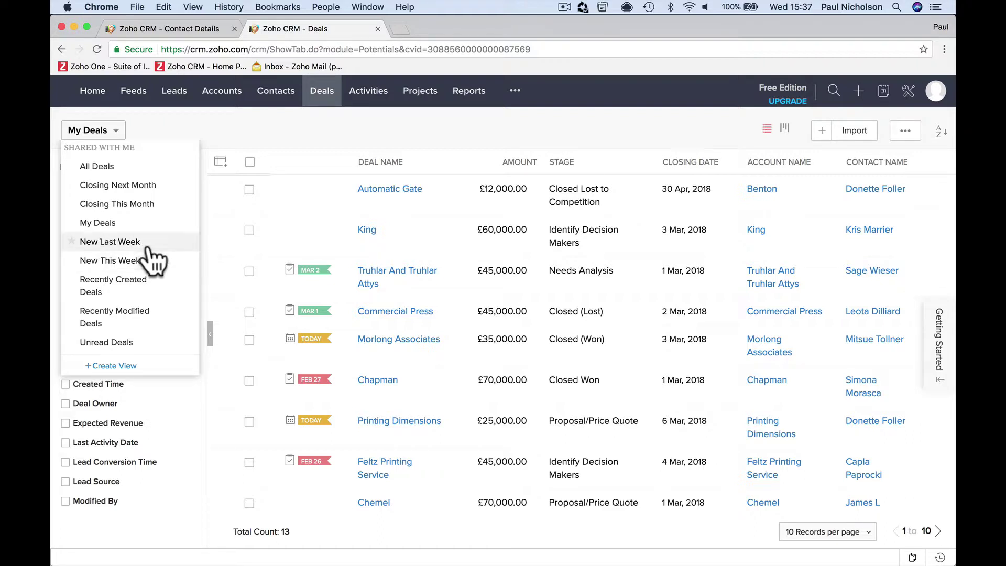
{"action": "left_click", "coordinate": [157, 207]}
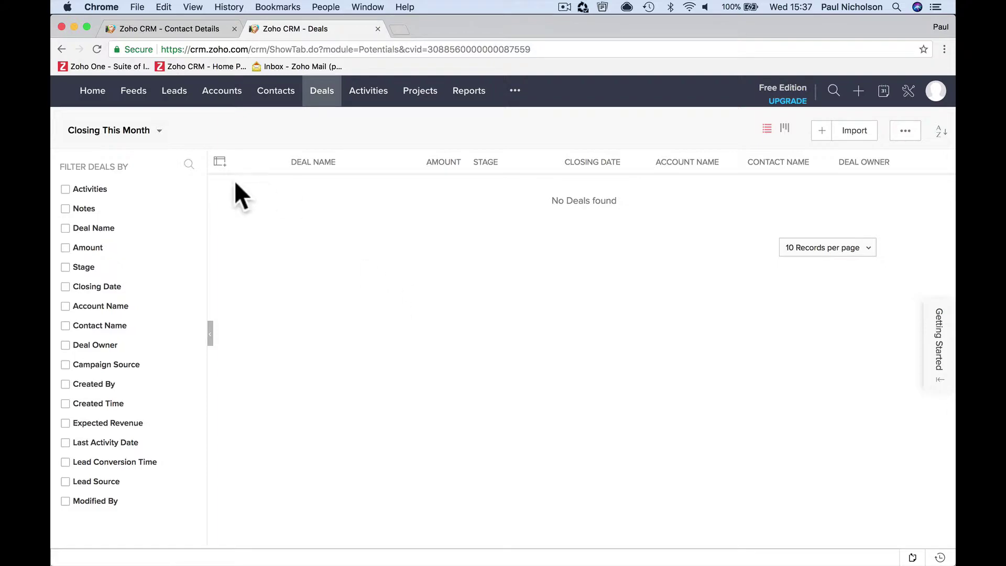
- Return to the All Deals view and look at the Automatic Gate deal's details
{"action": "left_click", "coordinate": [153, 134]}
{"action": "left_click", "coordinate": [133, 169]}
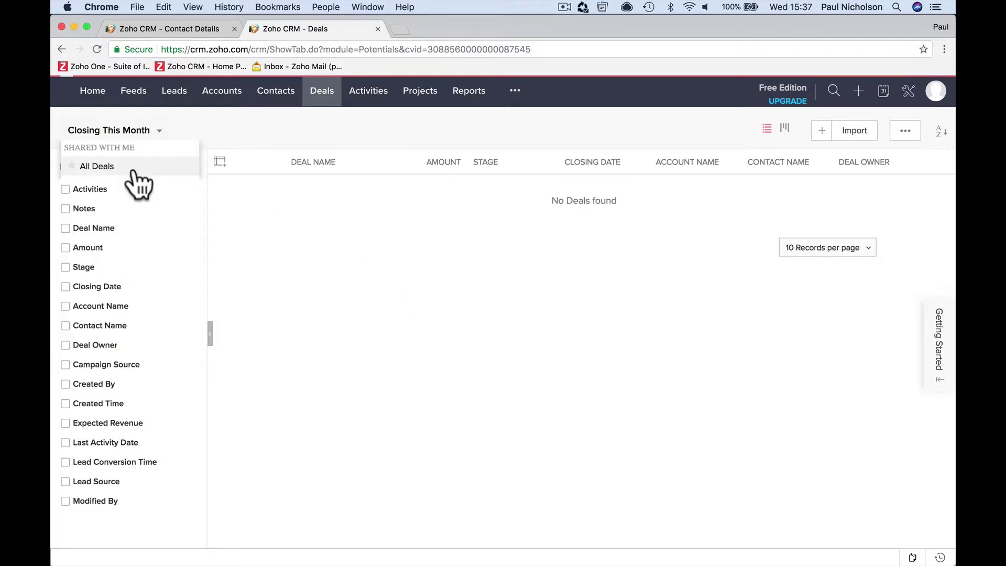
{"action": "left_click", "coordinate": [369, 196]}
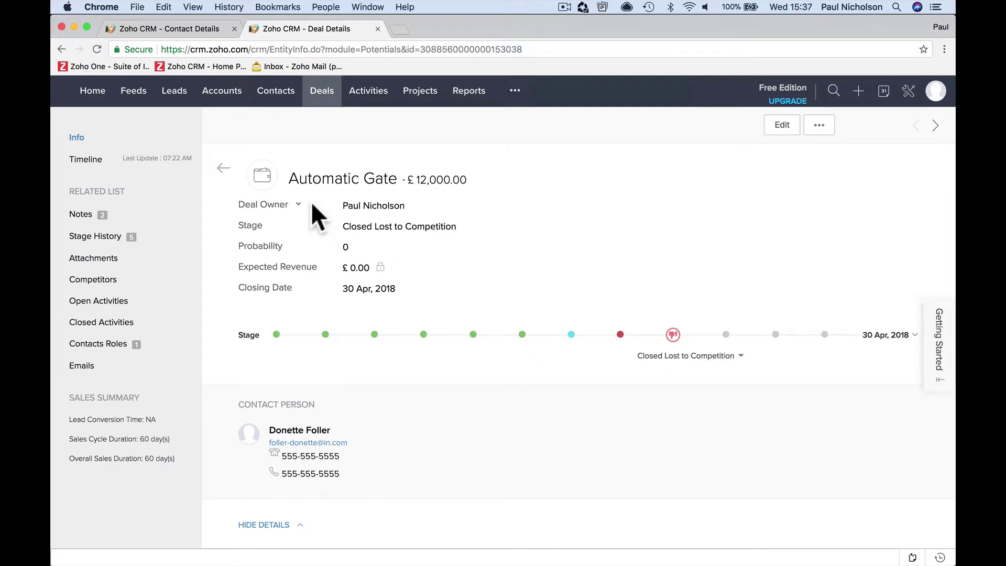
{"action": "left_click", "coordinate": [220, 169]}
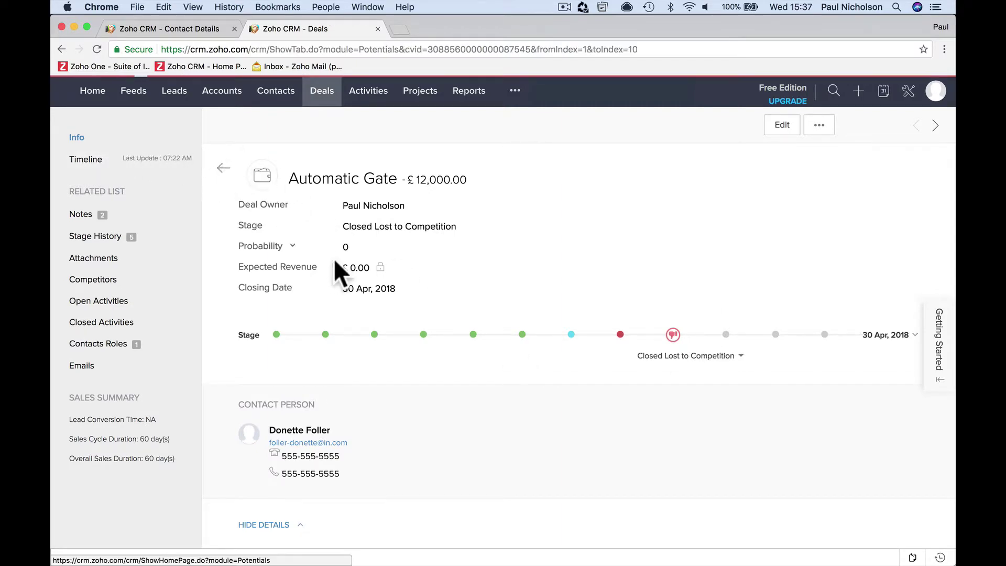
- Open the King deal for editing, set its closing date to 28/02/2018 and save the deal
{"action": "left_click", "coordinate": [359, 235]}
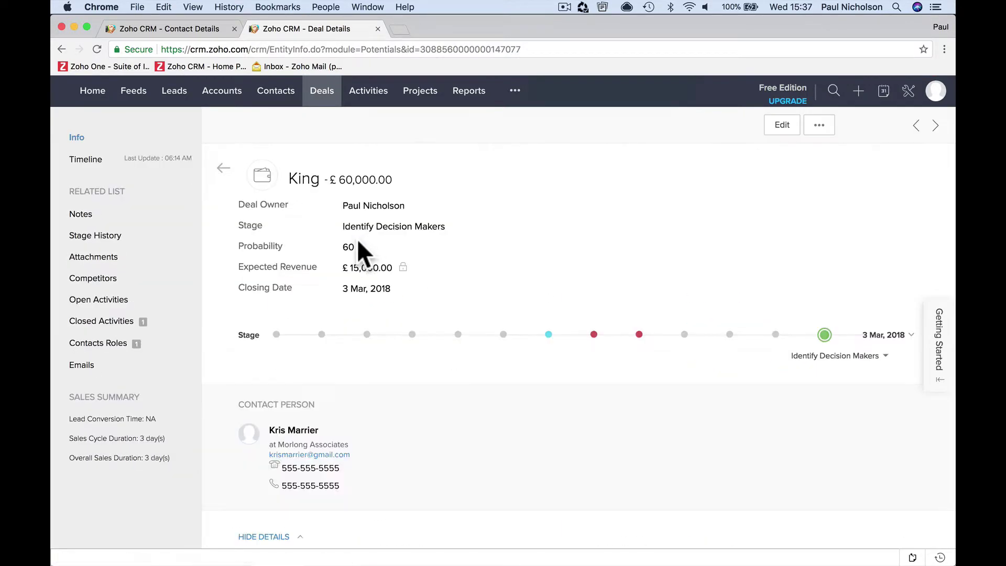
{"action": "scroll", "coordinate": [553, 349], "scroll_direction": "down", "scroll_amount": 2}
{"action": "scroll", "coordinate": [553, 349], "scroll_direction": "down", "scroll_amount": 3}
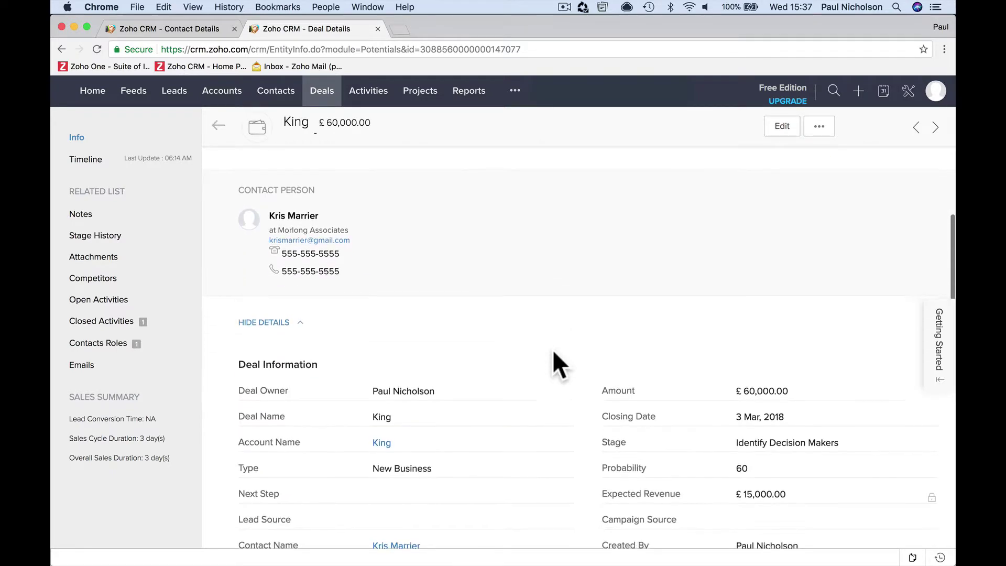
{"action": "scroll", "coordinate": [552, 349], "scroll_direction": "up", "scroll_amount": 4}
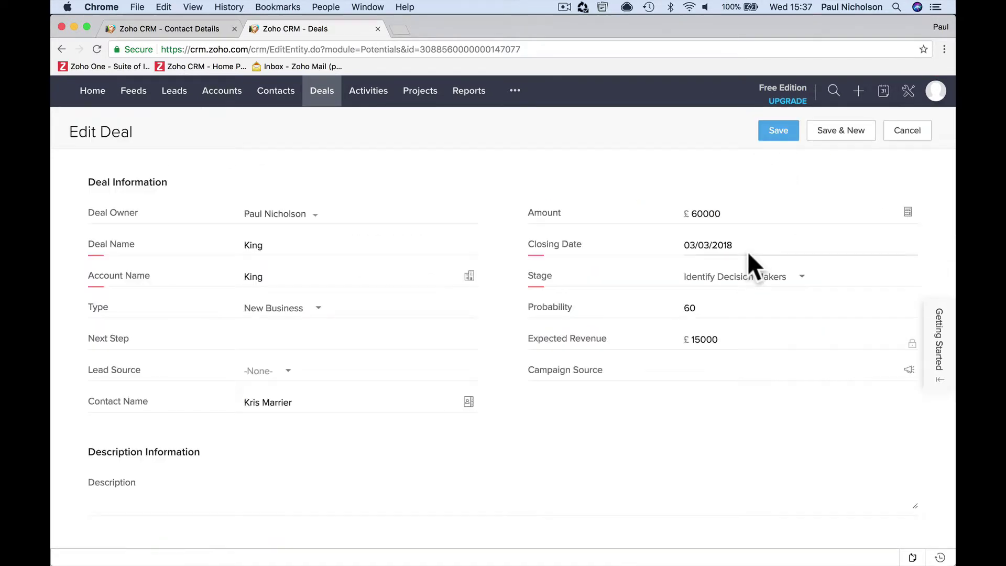
{"action": "left_click", "coordinate": [743, 242]}
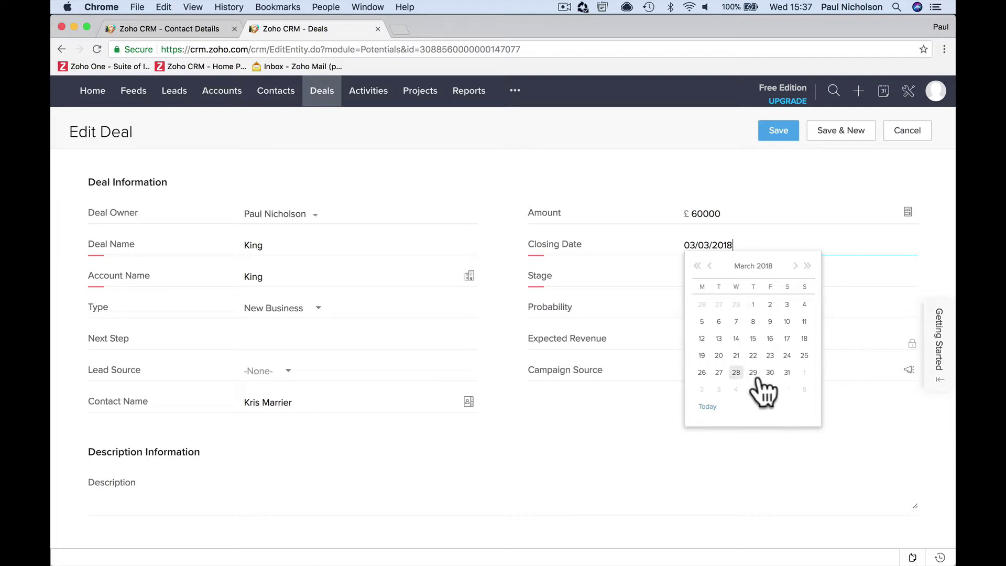
{"action": "left_click", "coordinate": [710, 266]}
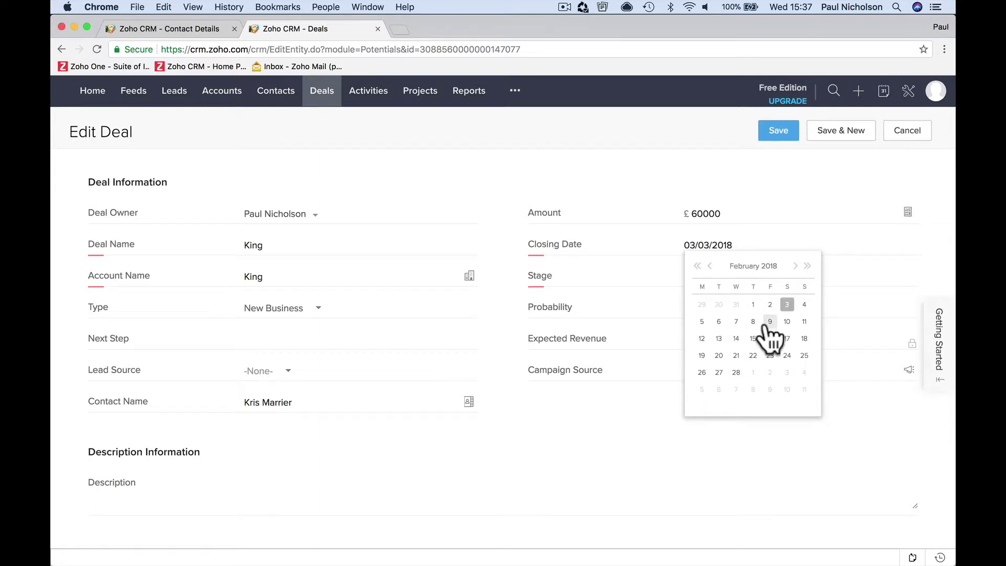
{"action": "left_click", "coordinate": [737, 372]}
{"action": "left_click", "coordinate": [772, 132]}
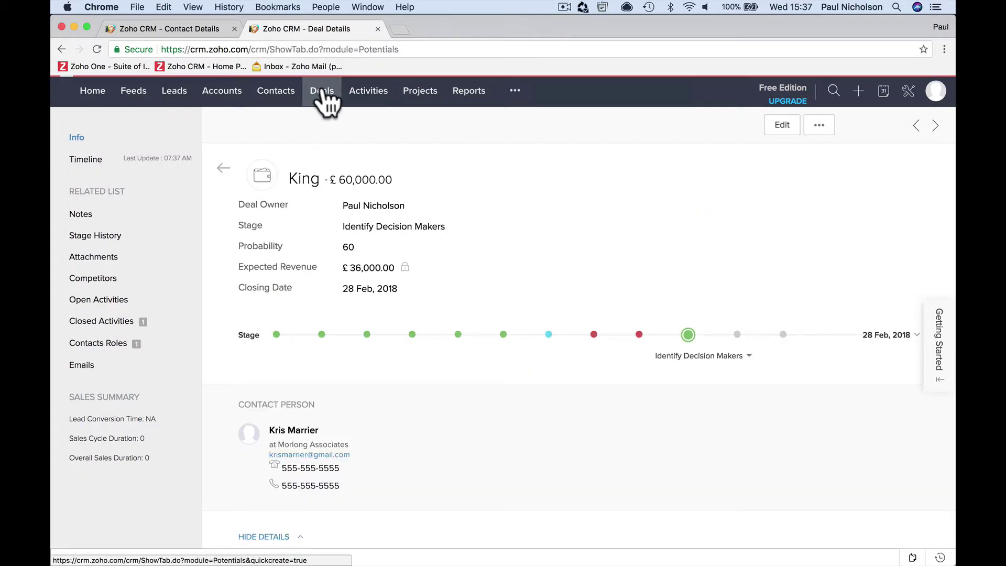
- Return to the deals list and display the Closing This Month view to check the King deal
{"action": "left_click", "coordinate": [324, 97]}
{"action": "left_click", "coordinate": [116, 132]}
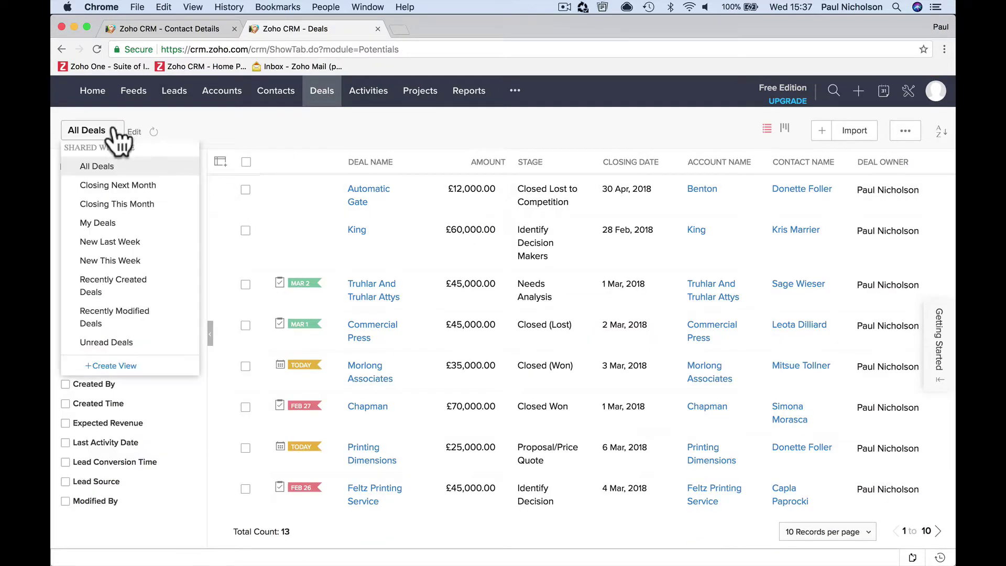
{"action": "left_click", "coordinate": [118, 204]}
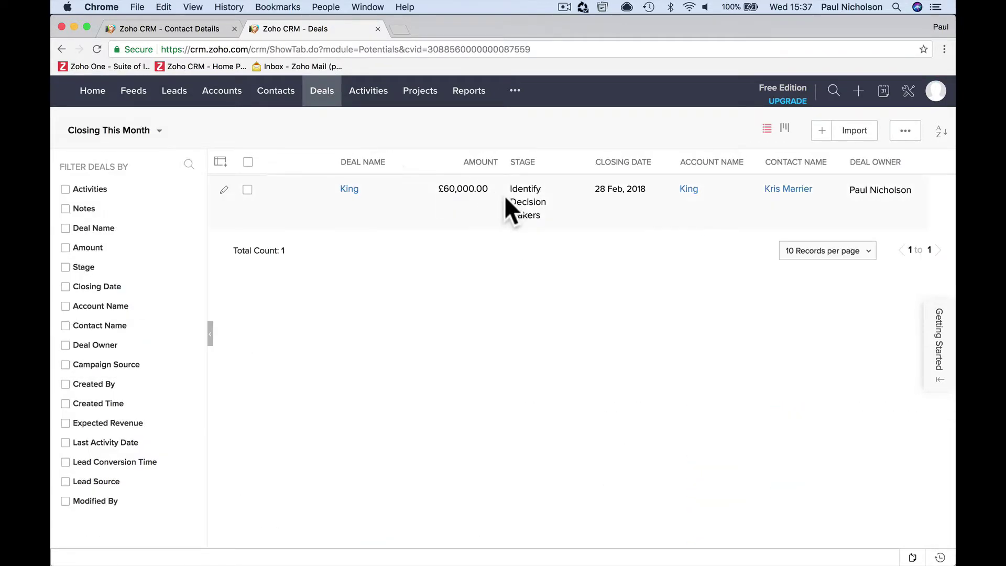
- Start a new custom view for deals and name it Big Ticket
{"action": "left_click", "coordinate": [157, 132]}
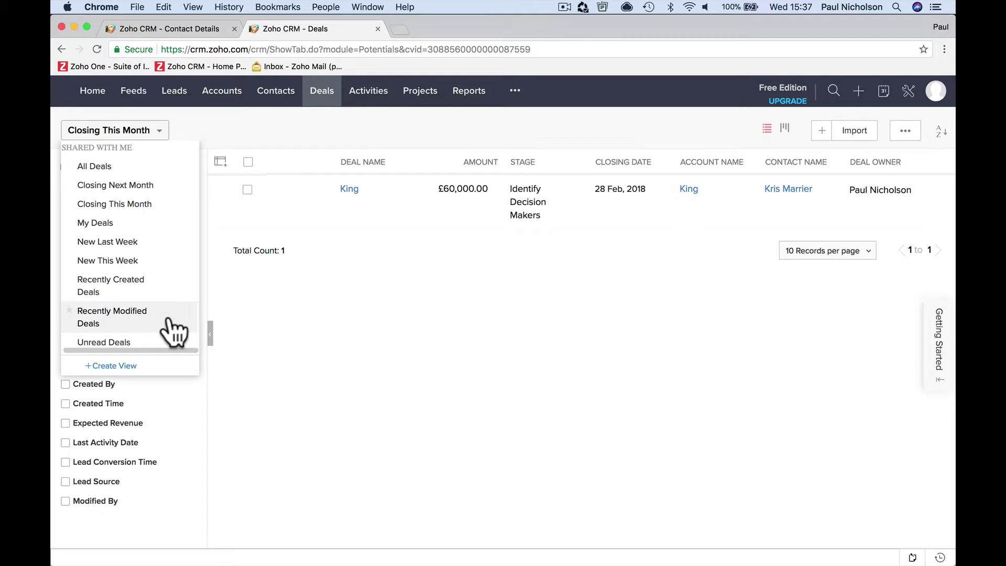
{"action": "left_click", "coordinate": [325, 423]}
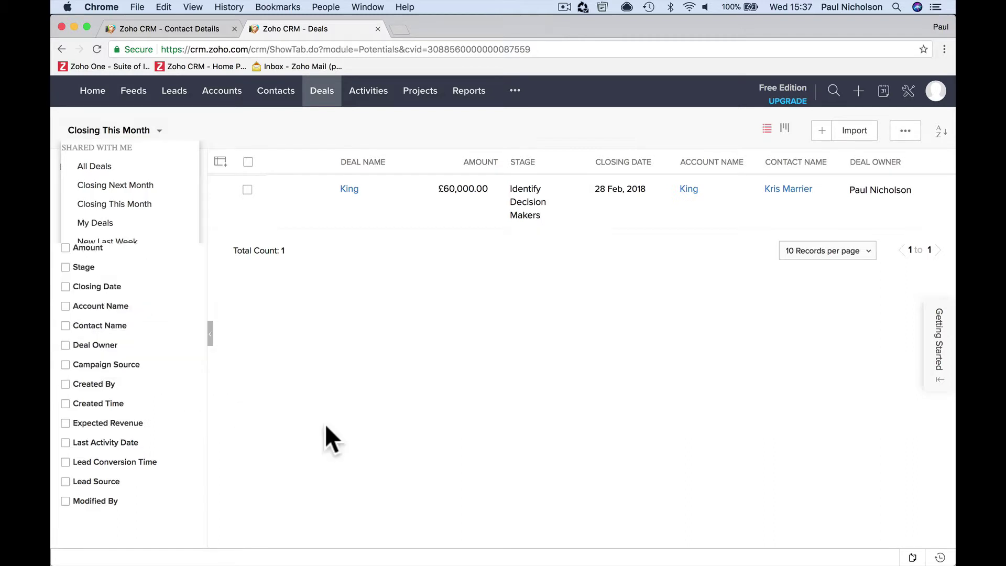
{"action": "left_click", "coordinate": [159, 132]}
{"action": "left_click", "coordinate": [131, 367]}
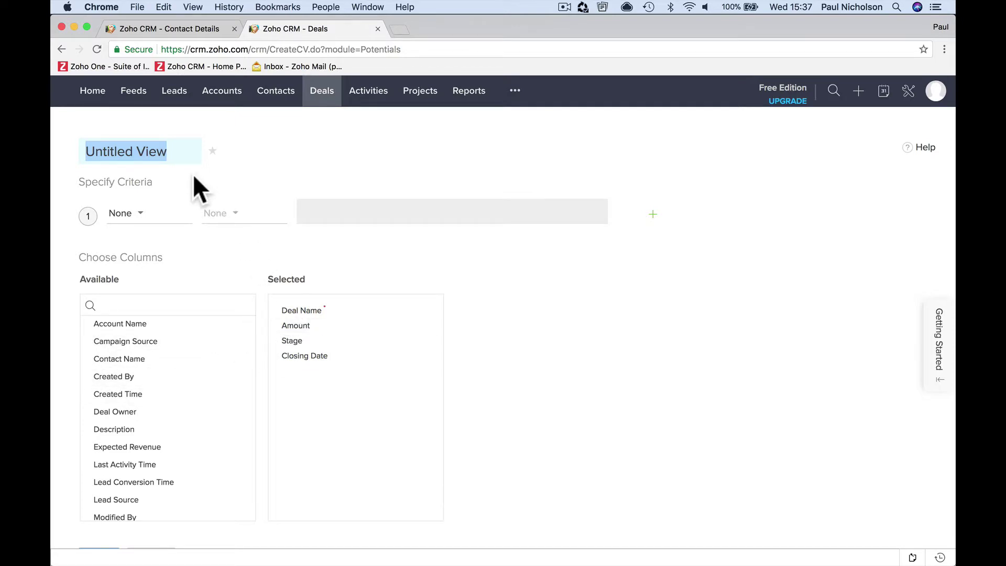
{"action": "type", "text": "Bi"}
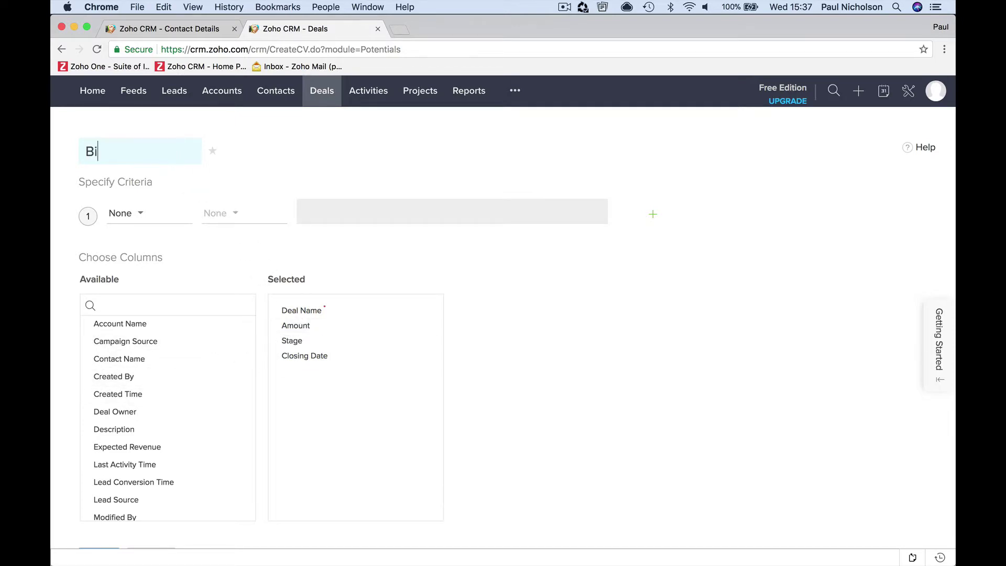
{"action": "type", "text": "g Ticker"}
- Set the Big Ticket view's criterion to Amount > 30000 and save the view
{"action": "left_click", "coordinate": [138, 213]}
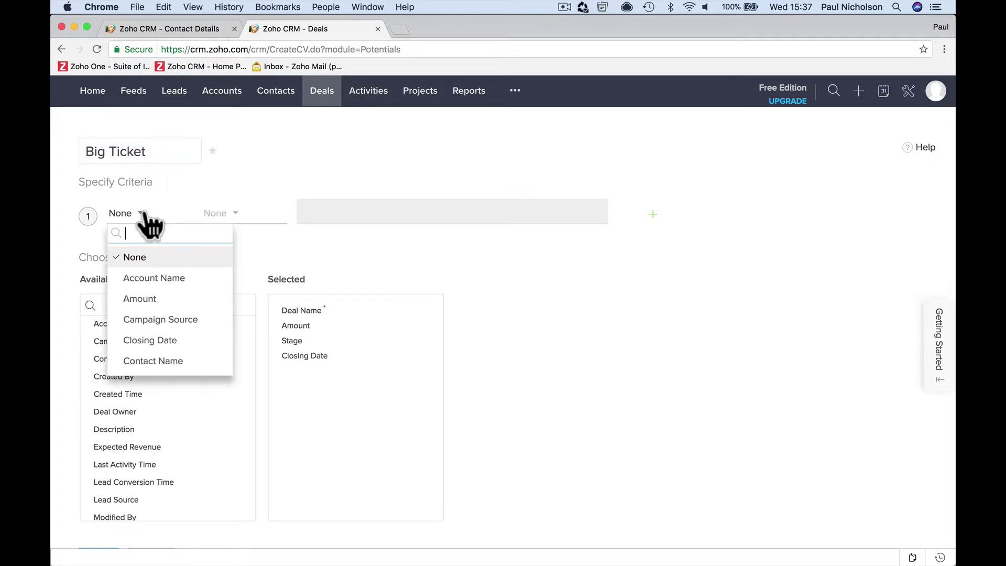
{"action": "left_click", "coordinate": [139, 213]}
{"action": "left_click", "coordinate": [139, 213]}
{"action": "left_click", "coordinate": [147, 298]}
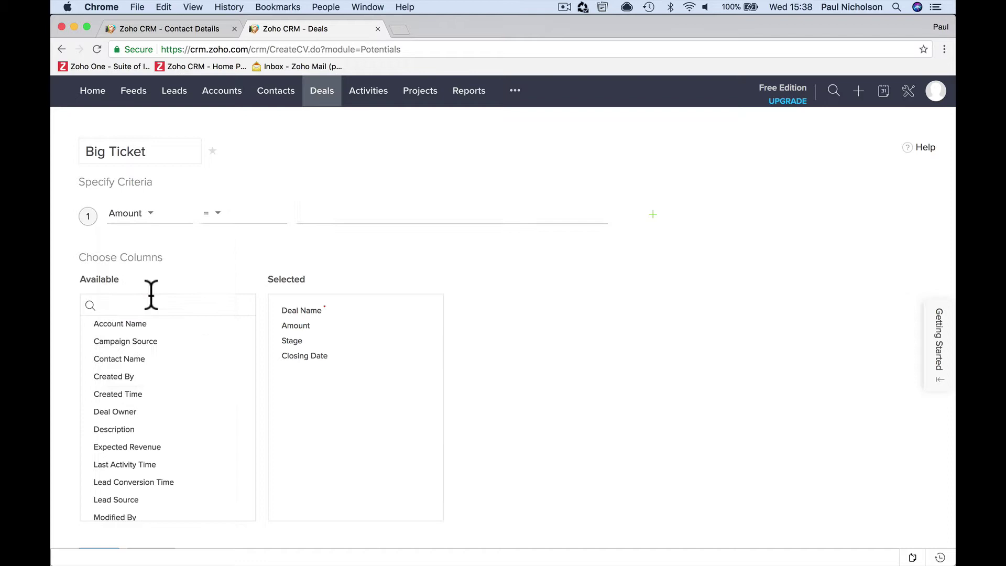
{"action": "left_click", "coordinate": [247, 220]}
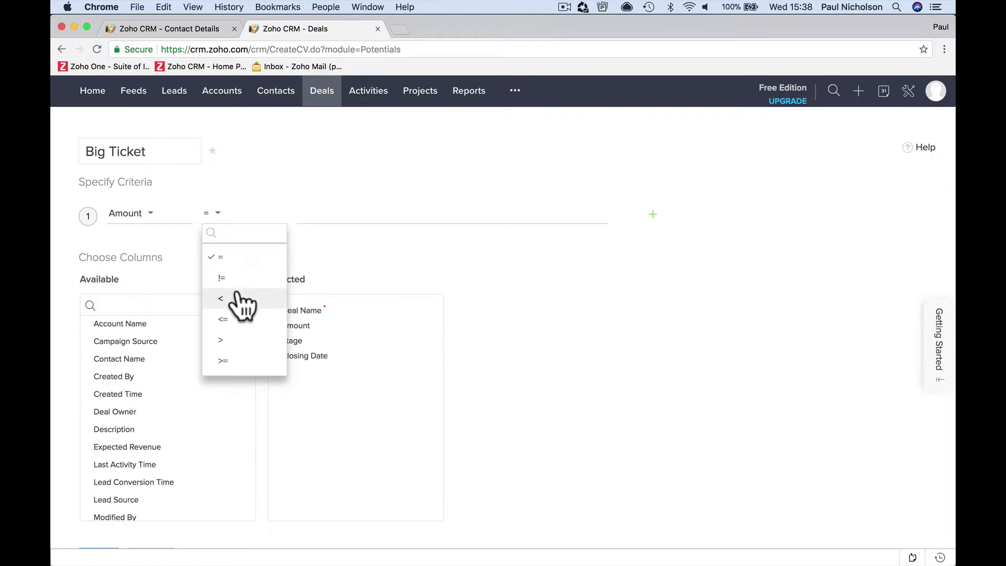
{"action": "left_click", "coordinate": [236, 340]}
{"action": "left_click", "coordinate": [326, 215]}
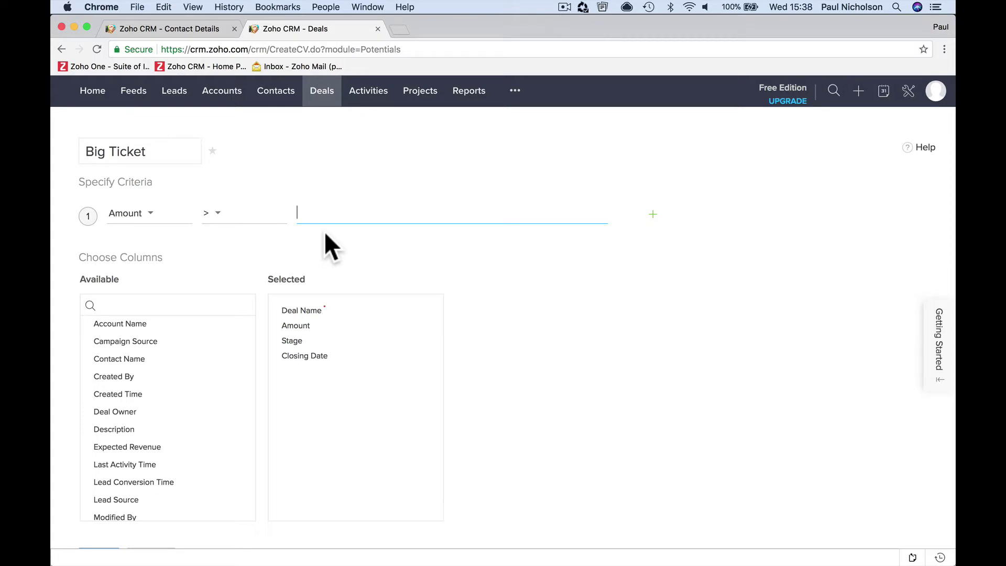
{"action": "type", "text": "1000"}
{"action": "scroll", "coordinate": [315, 419], "scroll_direction": "down", "scroll_amount": 2}
{"action": "left_click", "coordinate": [100, 506]}
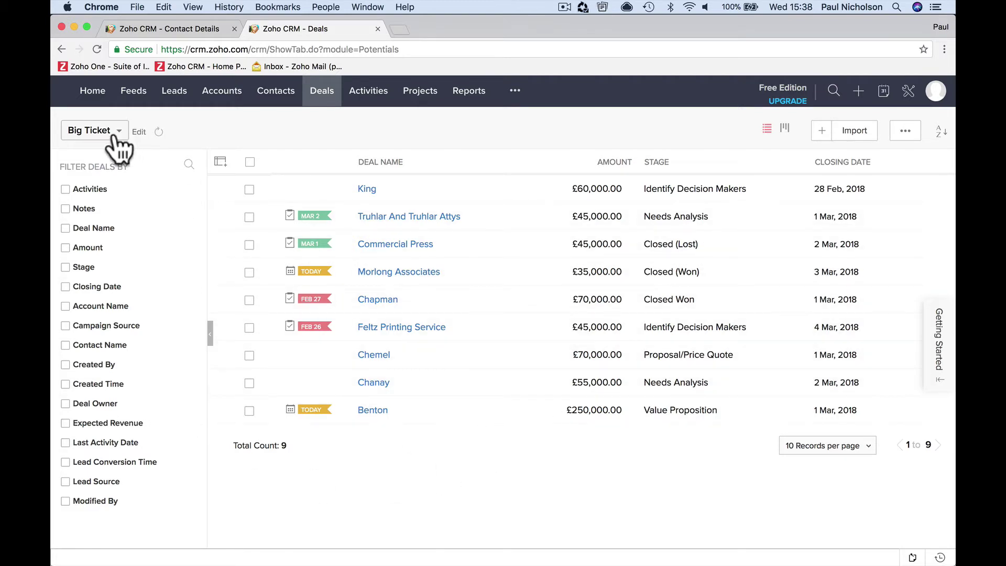
- Edit the Big Ticket view so its criterion is Amount > 100000 and save it
{"action": "left_click", "coordinate": [139, 132]}
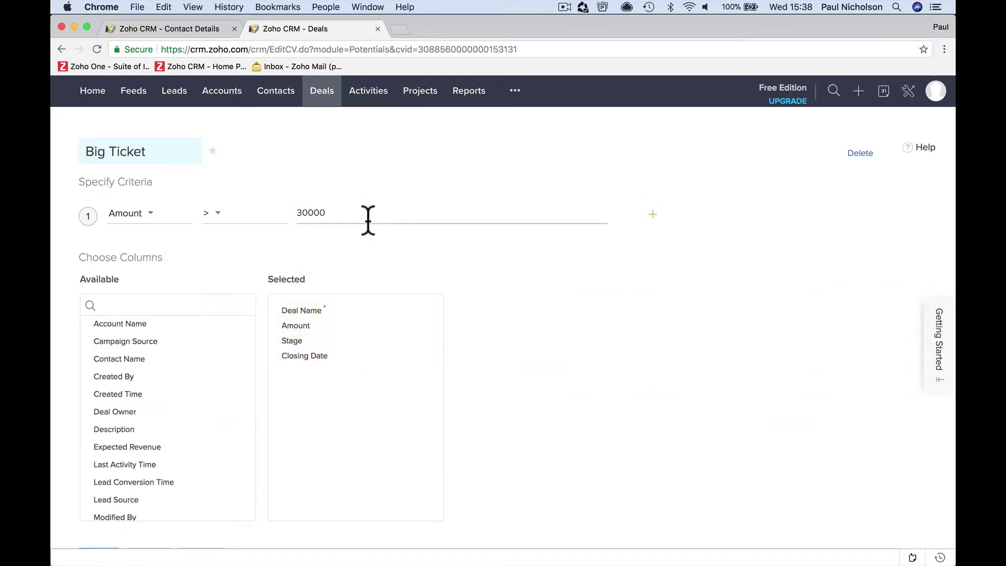
{"action": "double_click", "coordinate": [367, 219]}
{"action": "type", "text": "10"}
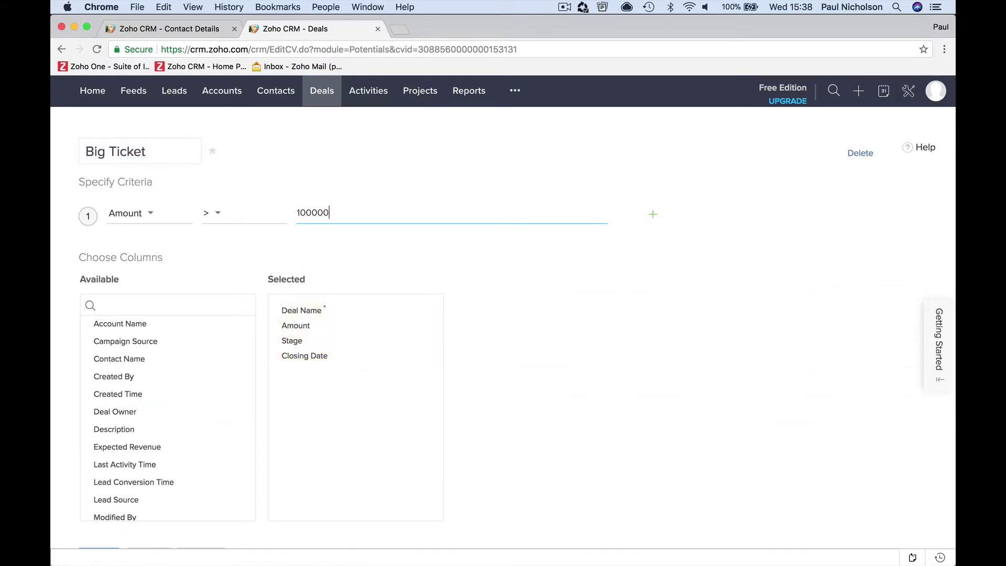
{"action": "scroll", "coordinate": [503, 325], "scroll_direction": "down", "scroll_amount": 2}
{"action": "left_click", "coordinate": [99, 509]}
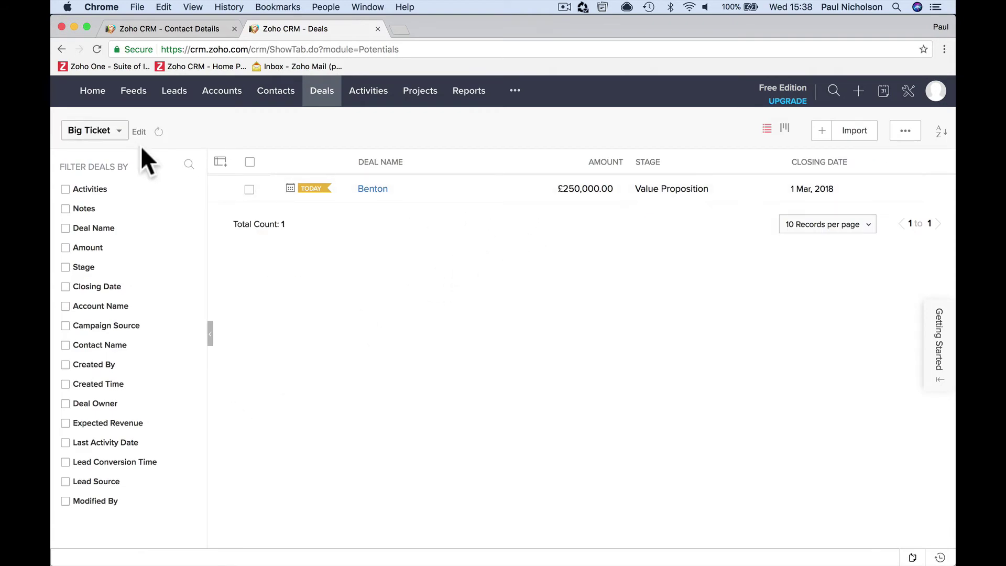
- Open the Automatic Gate deal from the All Deals view and set its stage to Negotiation/Review
{"action": "left_click", "coordinate": [117, 132]}
{"action": "left_click", "coordinate": [104, 204]}
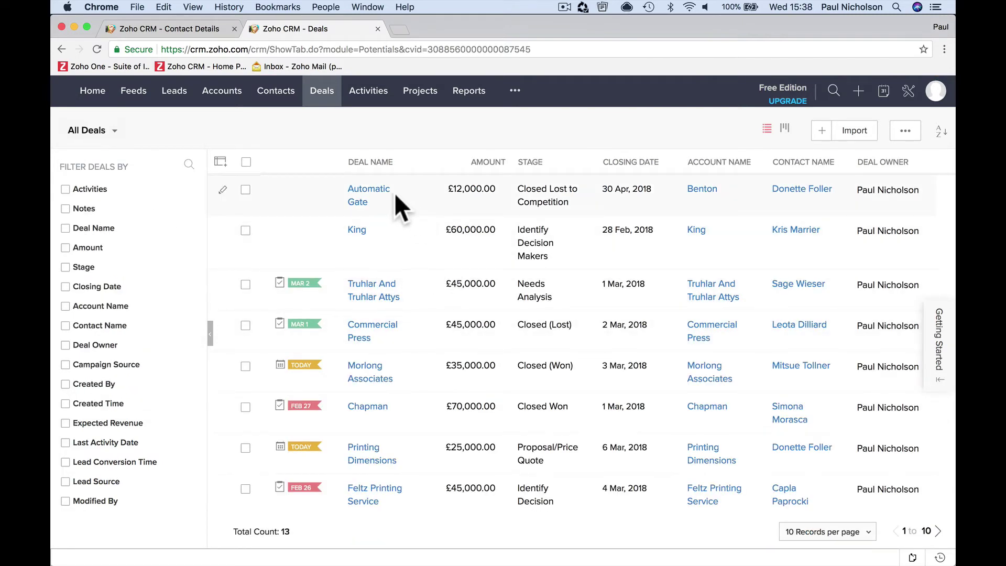
{"action": "left_click", "coordinate": [379, 199]}
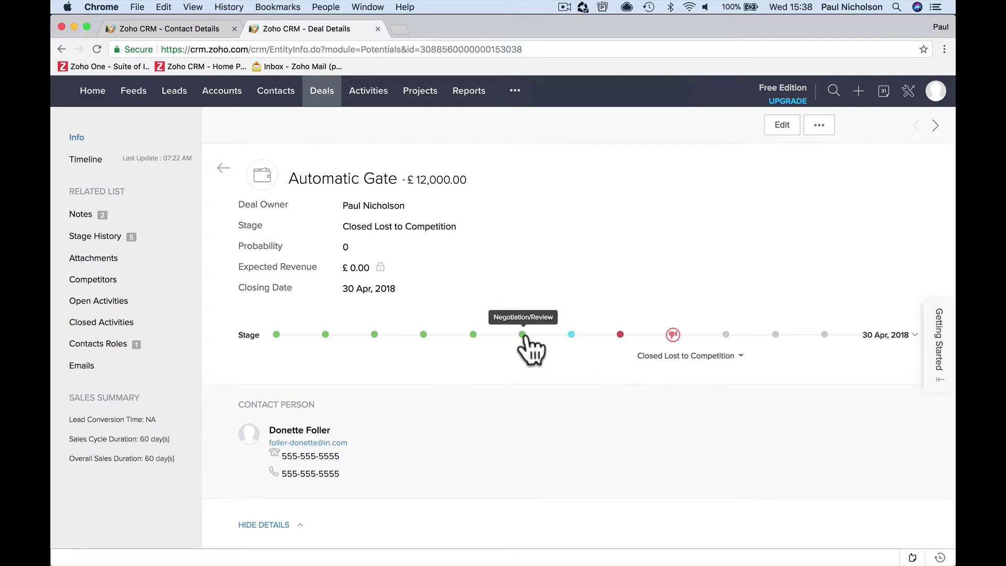
{"action": "left_click", "coordinate": [523, 336]}
- Edit the Automatic Gate deal, set its amount to £1200000 and save the deal
{"action": "left_click", "coordinate": [775, 132]}
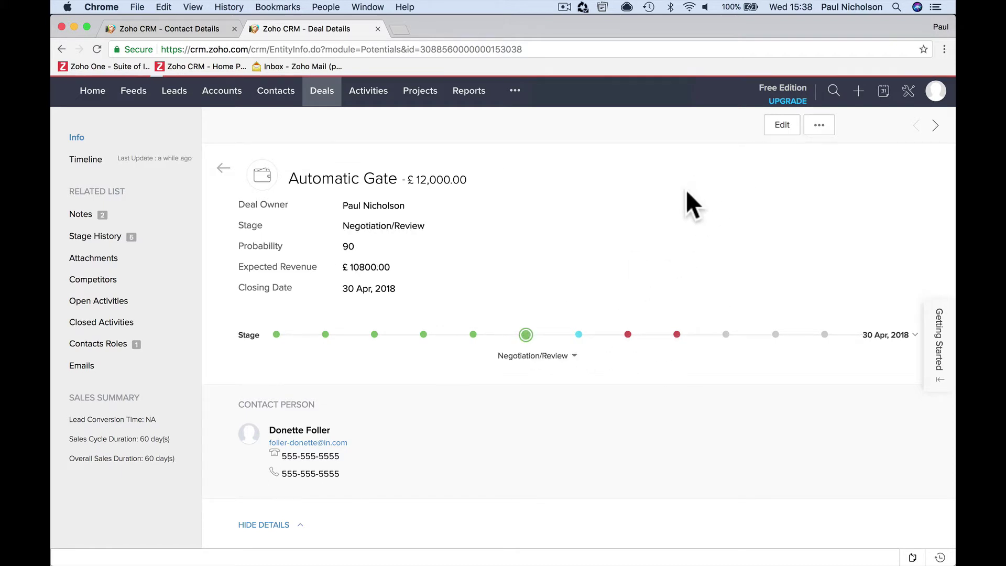
{"action": "left_click", "coordinate": [730, 215]}
{"action": "type", "text": "00000"}
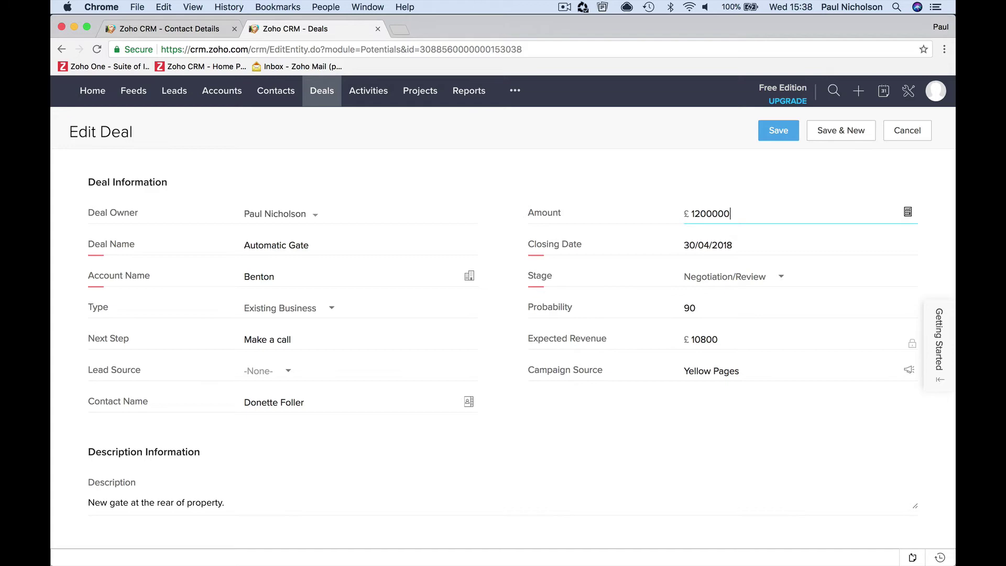
{"action": "left_click", "coordinate": [772, 138]}
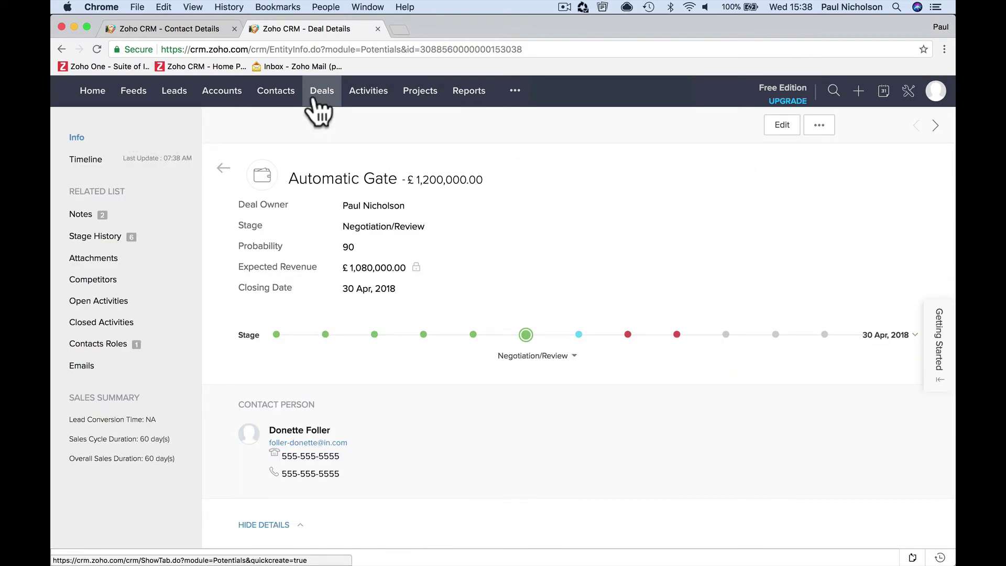
- Return to the deals list and display the Big Ticket view to check the Automatic Gate deal
{"action": "left_click", "coordinate": [315, 100]}
{"action": "left_click", "coordinate": [107, 131]}
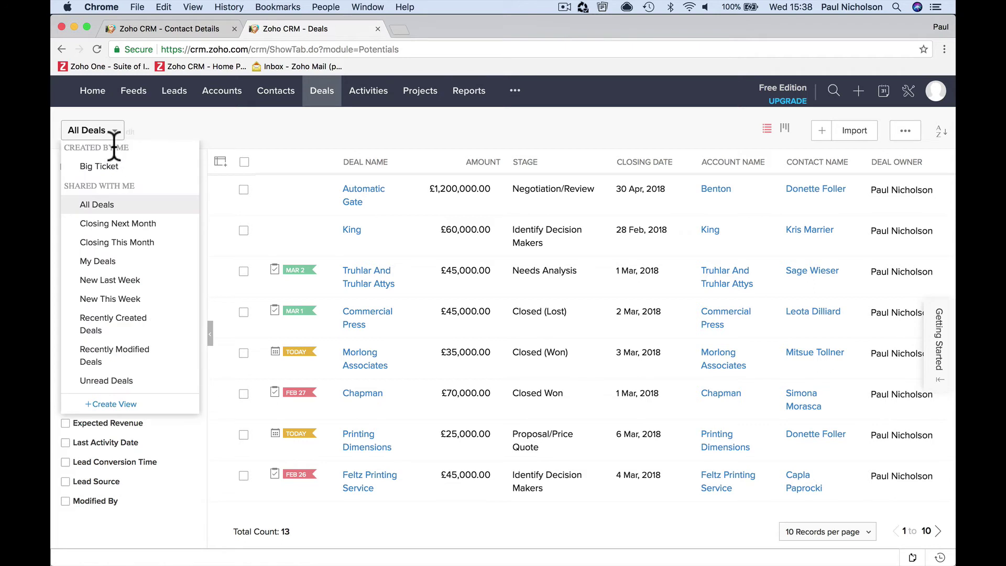
{"action": "left_click", "coordinate": [105, 168]}
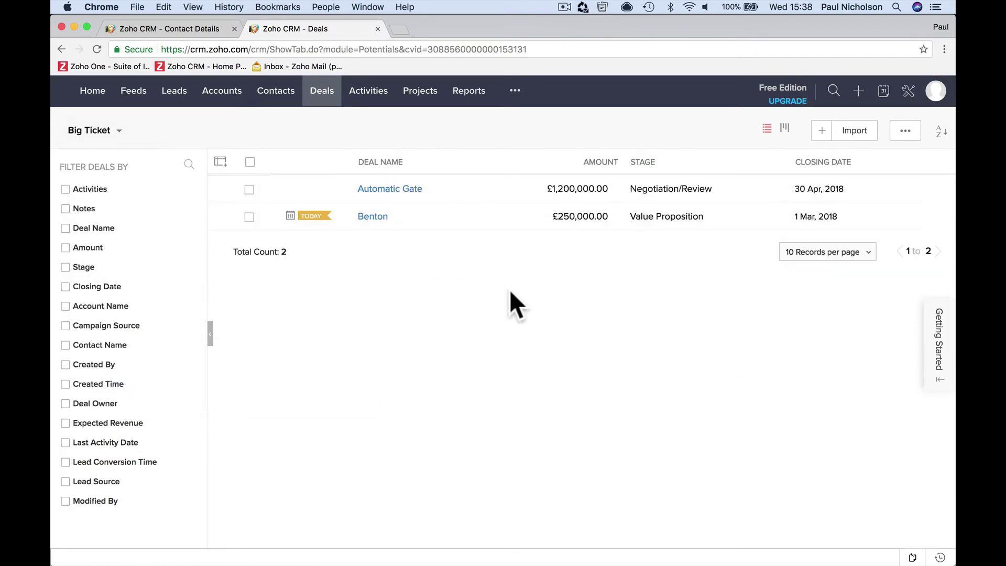
- Look over the columns available for the Big Ticket view and the list of deal views, changing nothing
{"action": "left_click", "coordinate": [220, 162]}
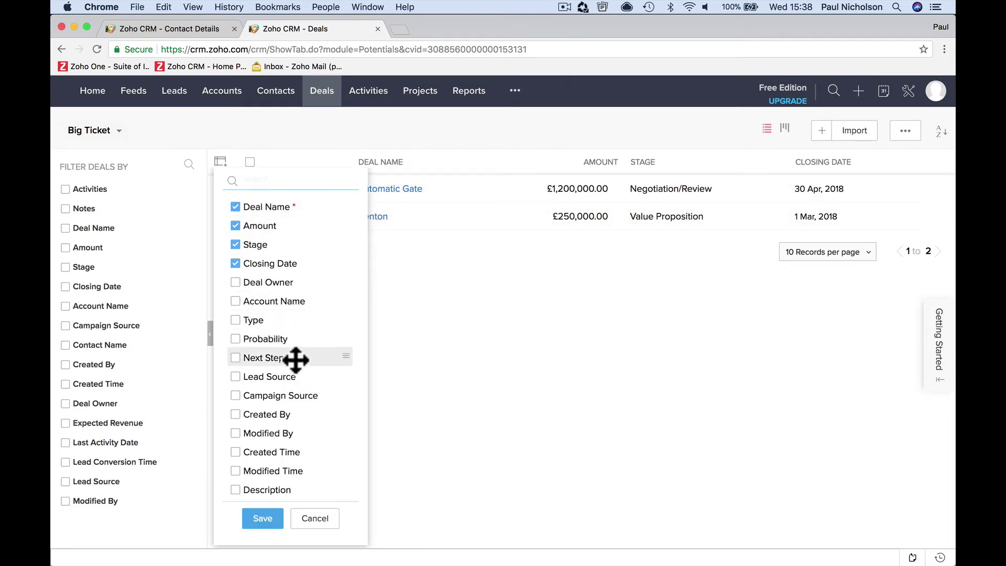
{"action": "left_click", "coordinate": [445, 391]}
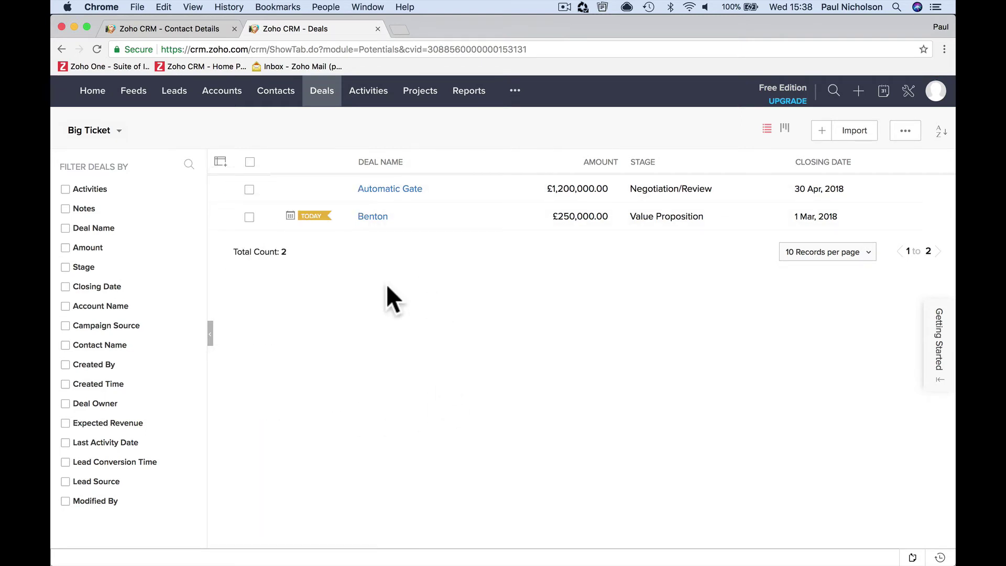
{"action": "left_click", "coordinate": [116, 131]}
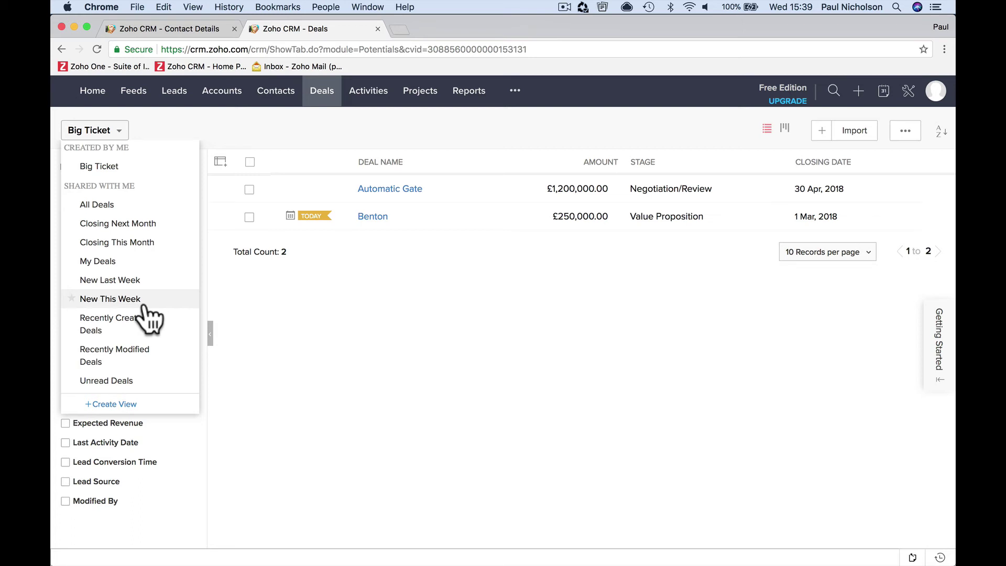
{"action": "left_click", "coordinate": [317, 447]}
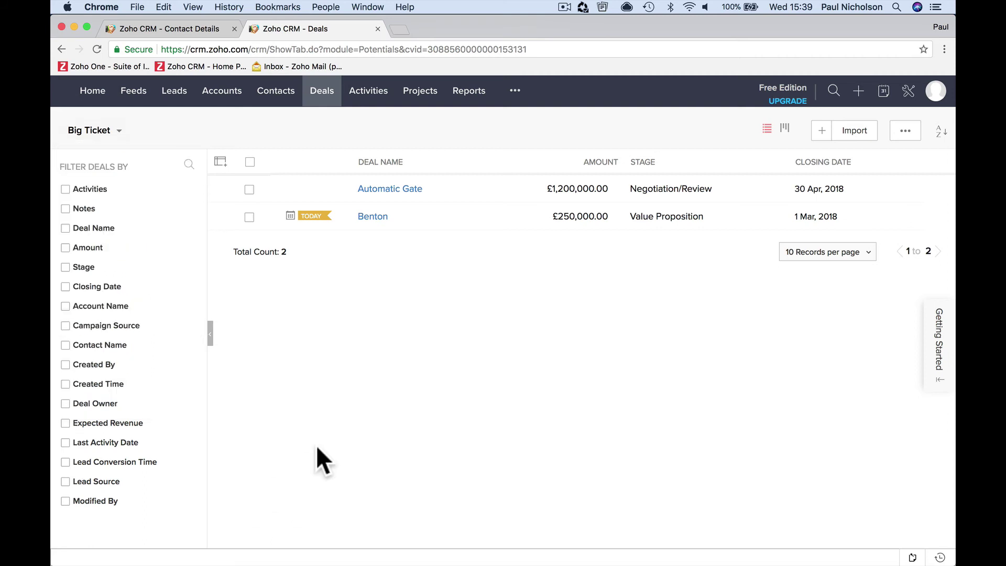
- Look through the Contacts and Accounts lists and return to the deals list
{"action": "left_click", "coordinate": [333, 103]}
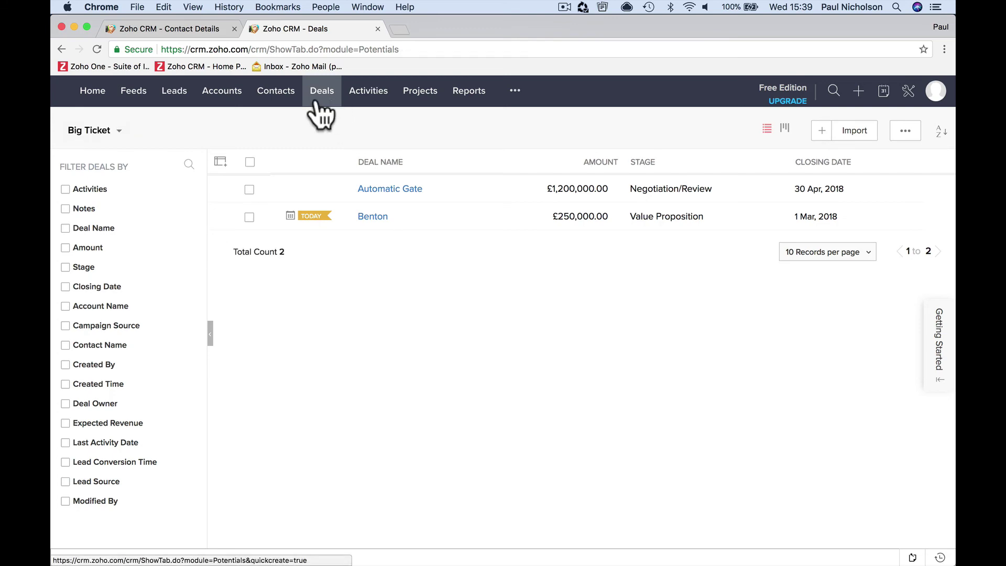
{"action": "left_click", "coordinate": [278, 104]}
{"action": "left_click", "coordinate": [225, 102]}
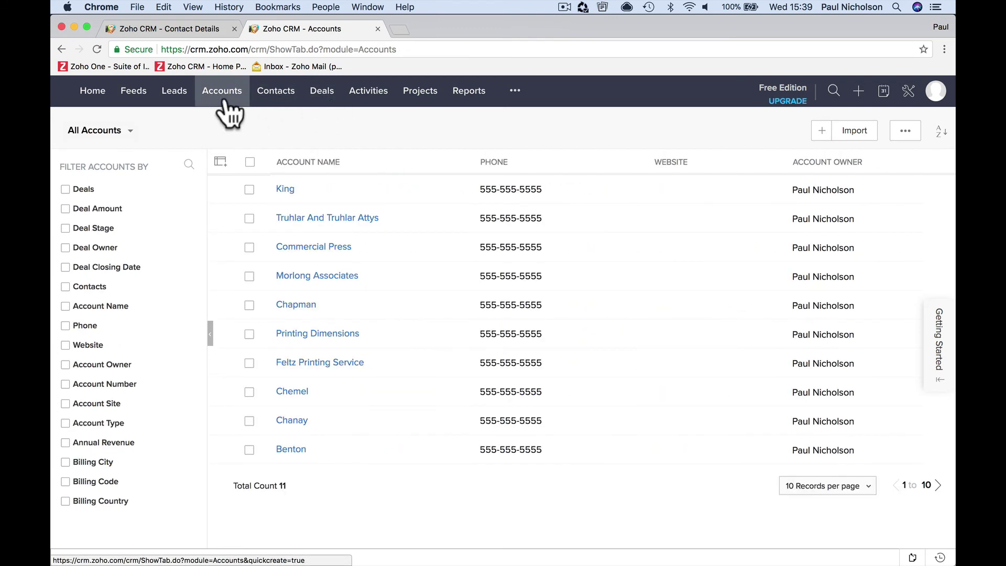
{"action": "left_click", "coordinate": [273, 103]}
{"action": "left_click", "coordinate": [324, 105]}
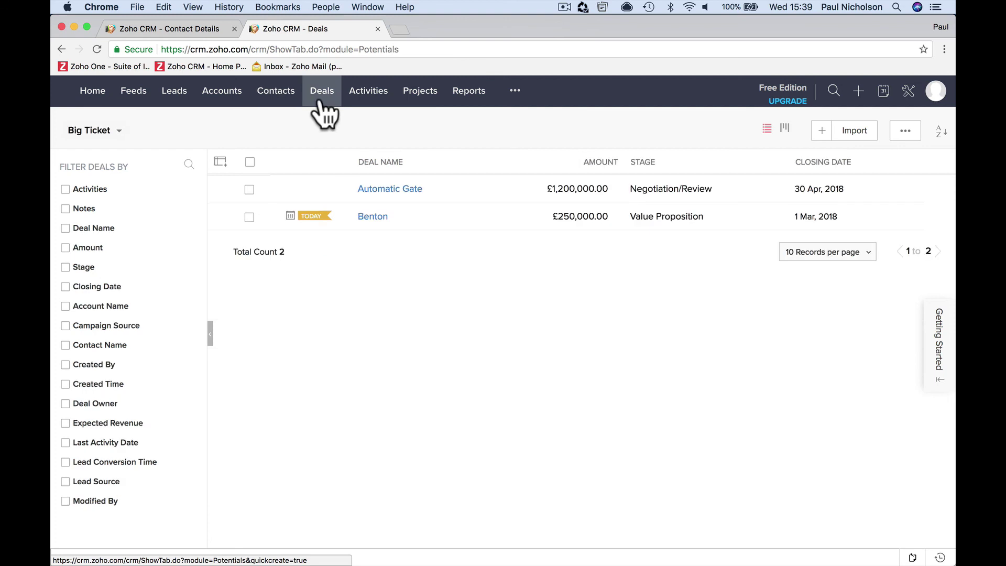